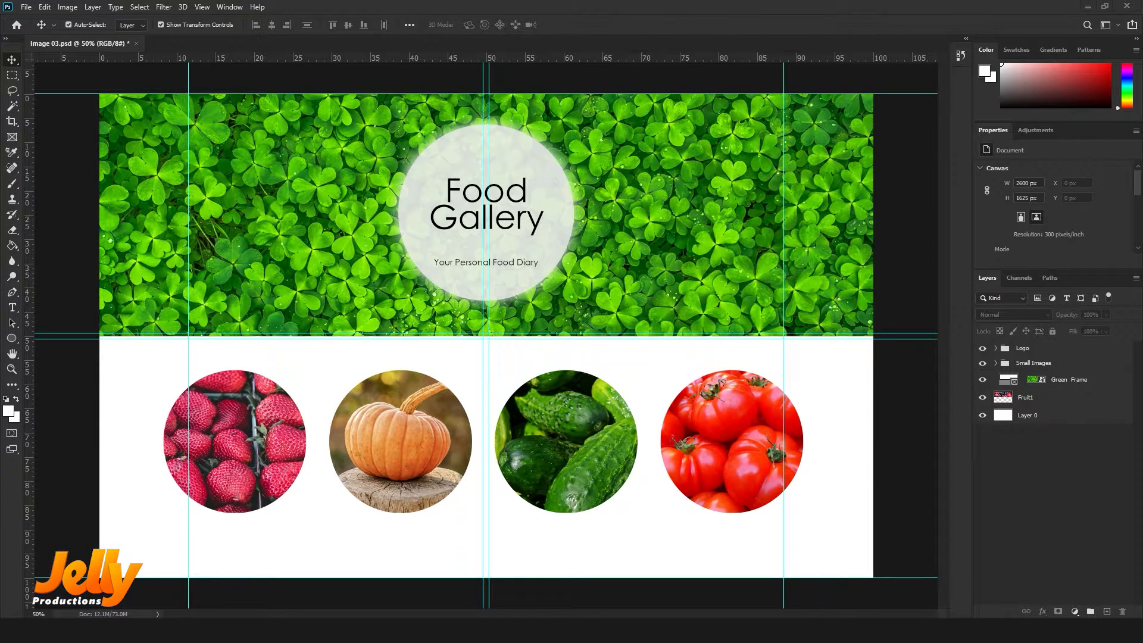
Set the document status readout to Scratch Sizes, and switch it back to Document Sizes
click(159, 614)
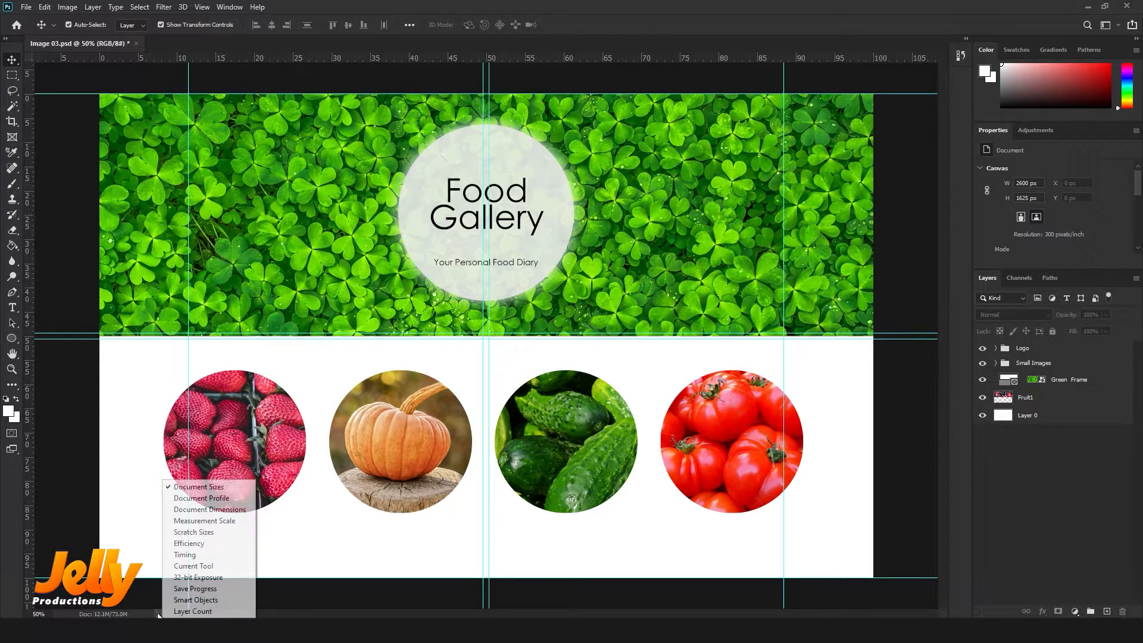
click(206, 532)
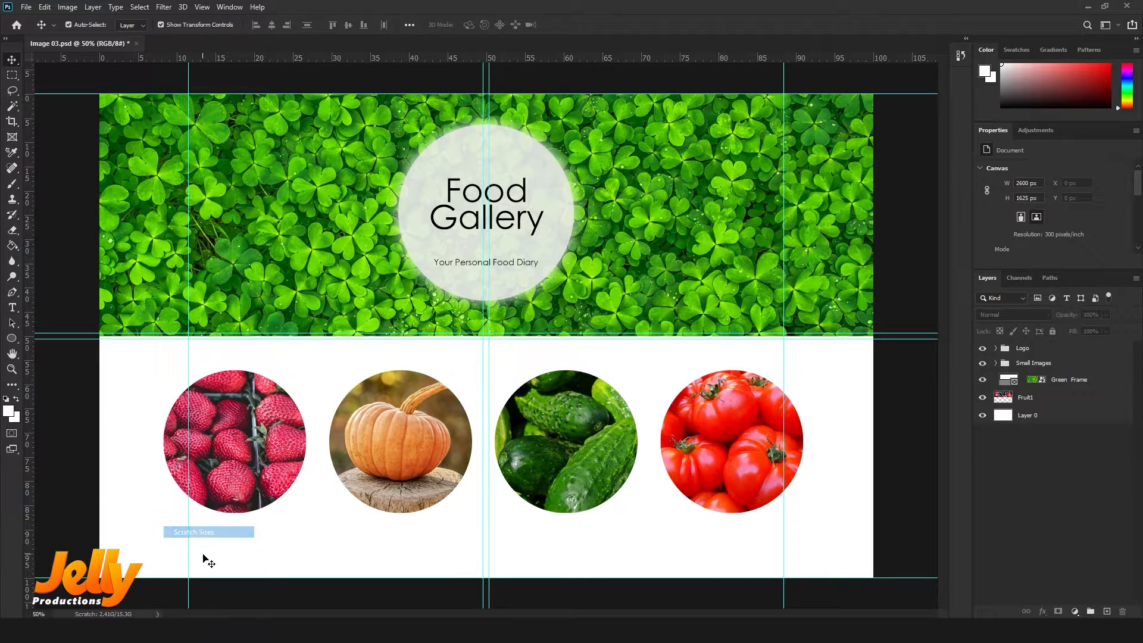
click(158, 614)
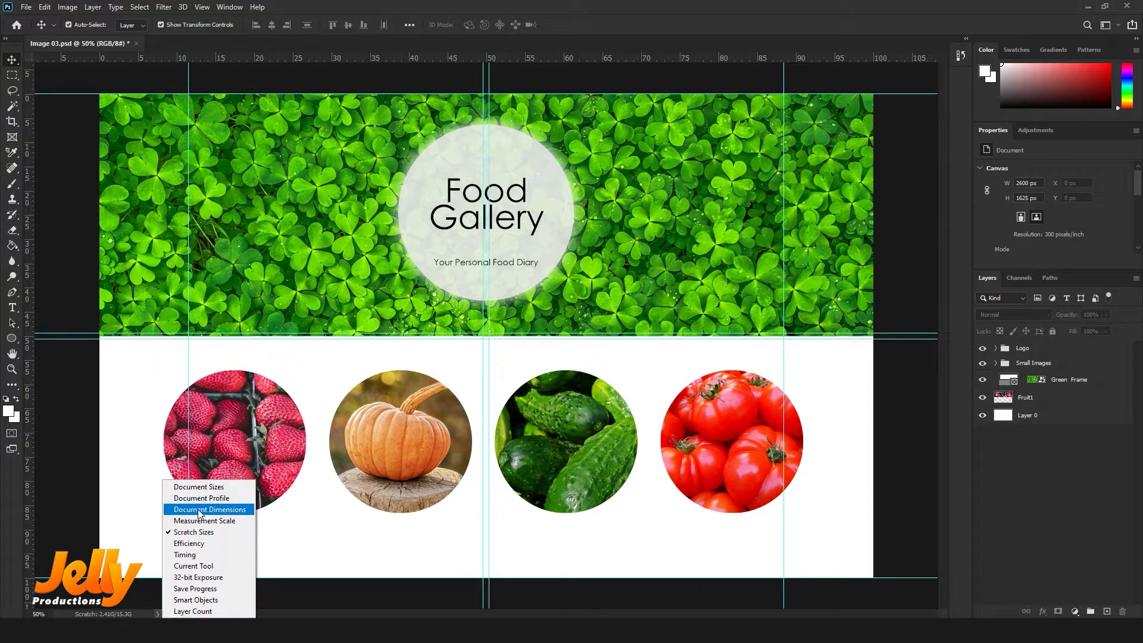
click(223, 489)
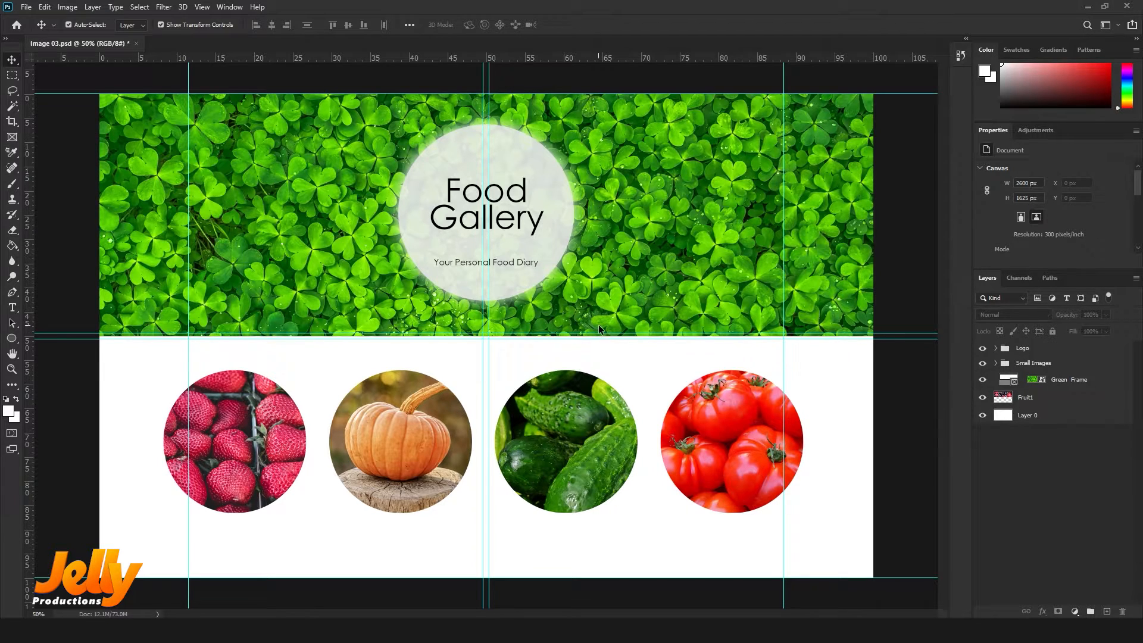
Expand the Logo and Small Images groups and hide the Green Frame layer
click(996, 348)
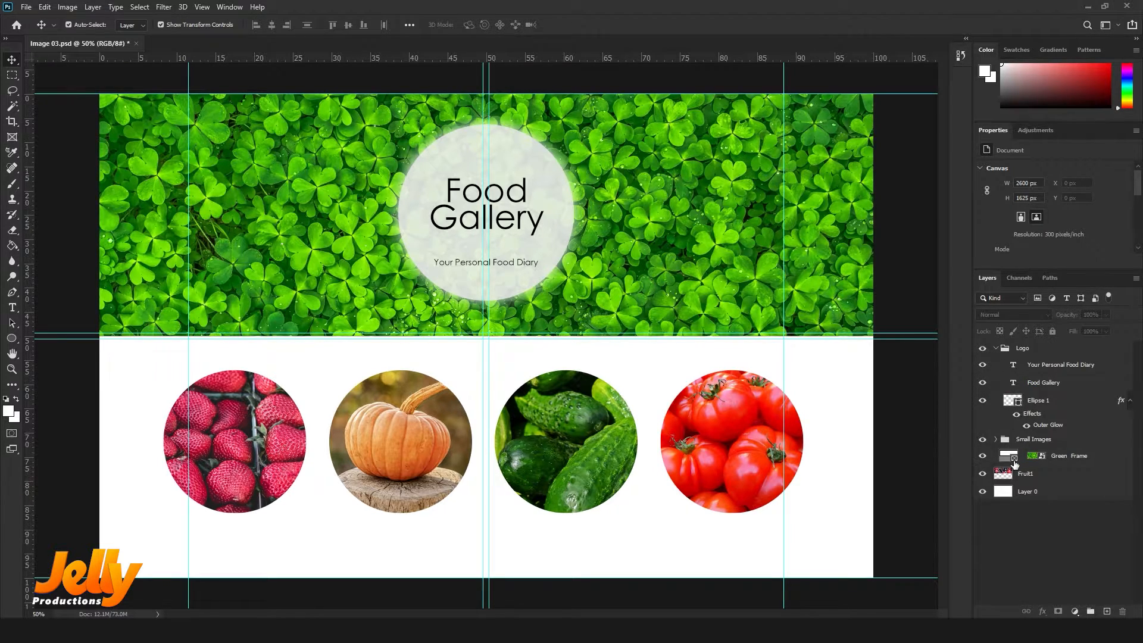
click(995, 438)
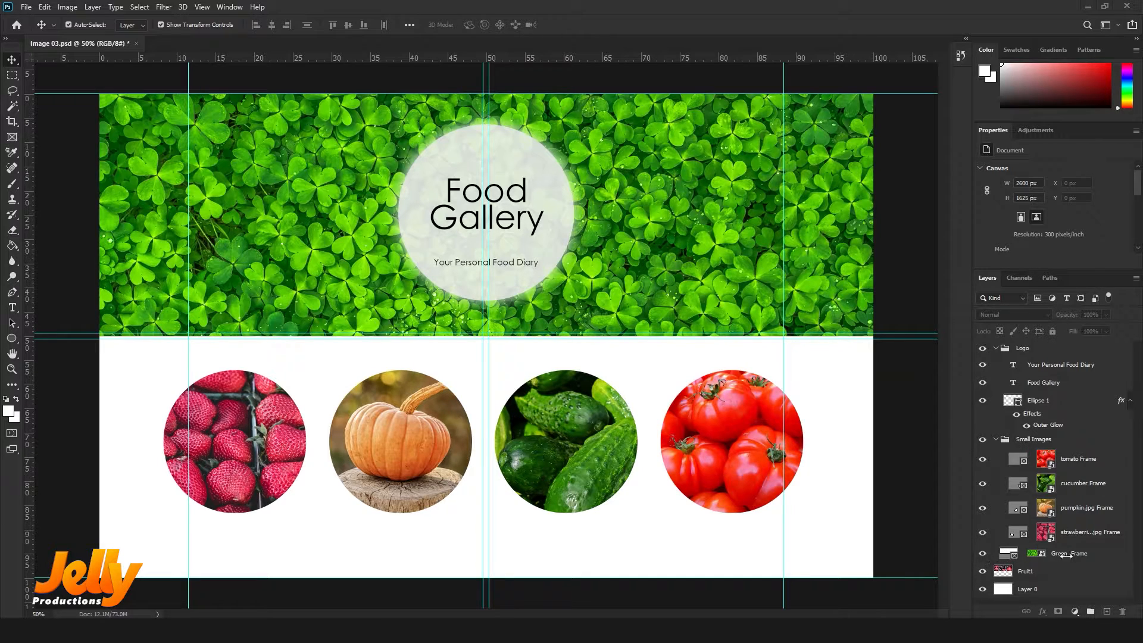
click(984, 553)
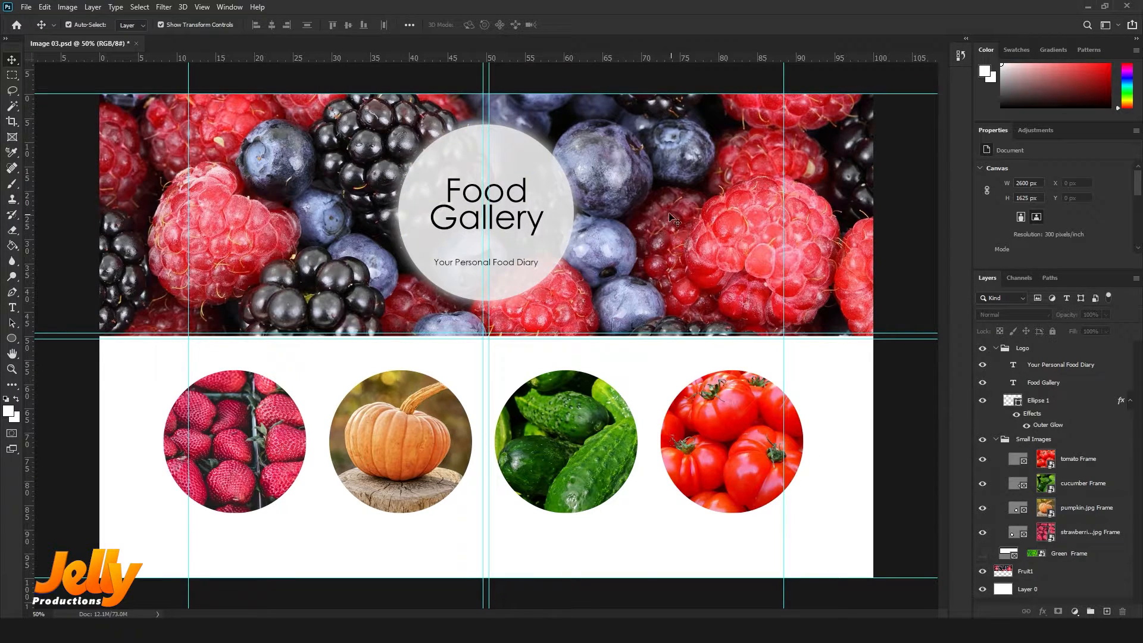
Move the Fruit1 berry image down on the canvas to check its parts outside the canvas, and undo the move
click(690, 235)
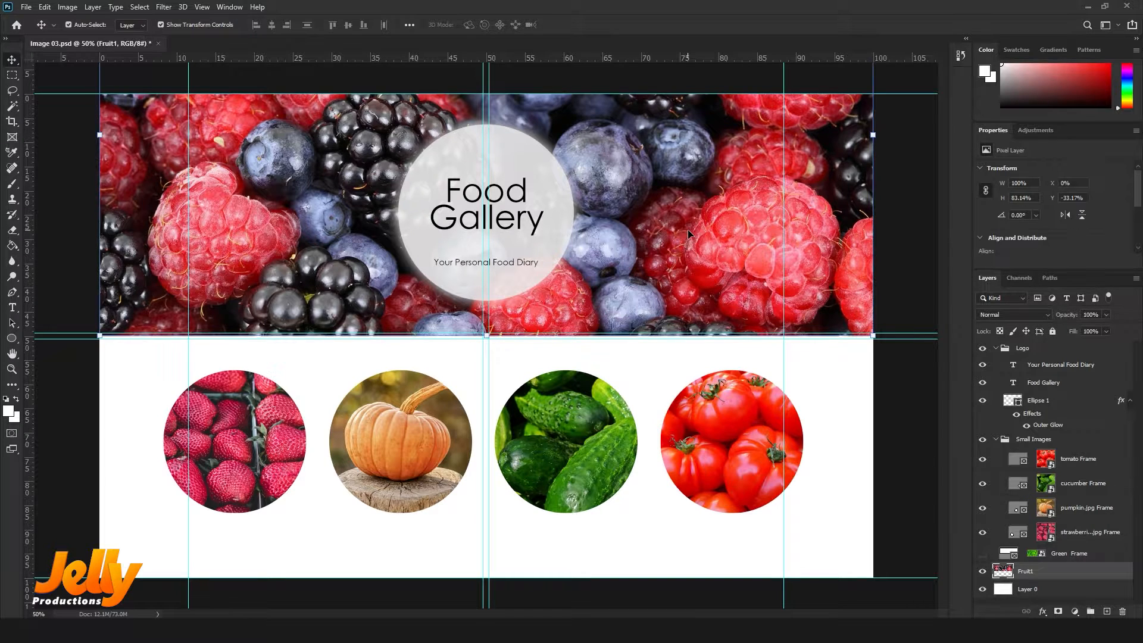
drag(687, 230, 702, 424)
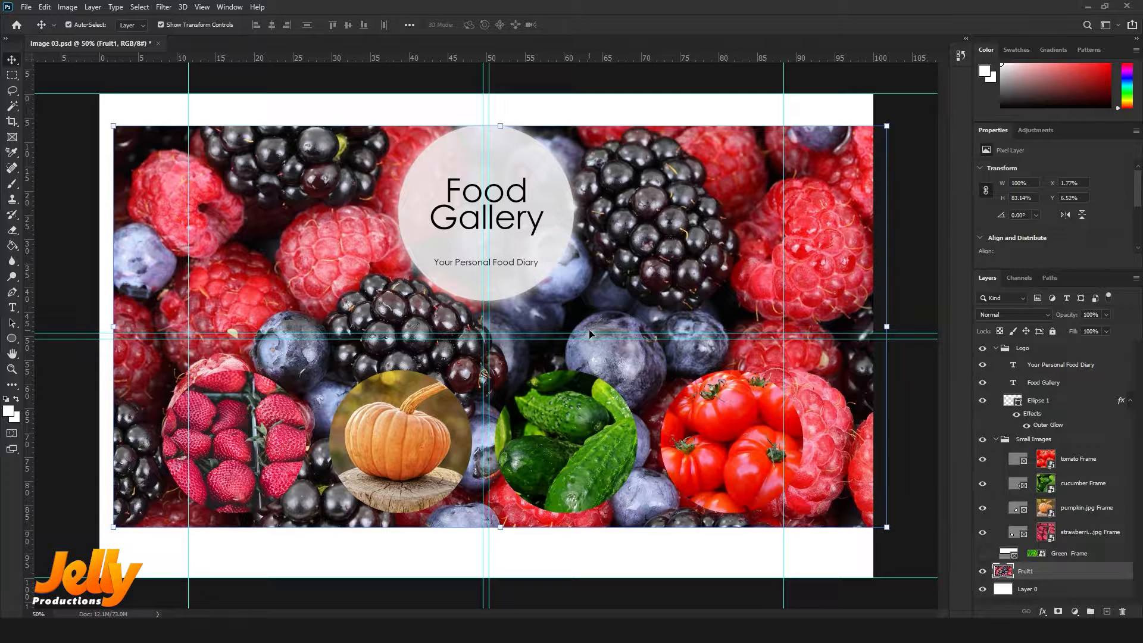
key(ctrl)
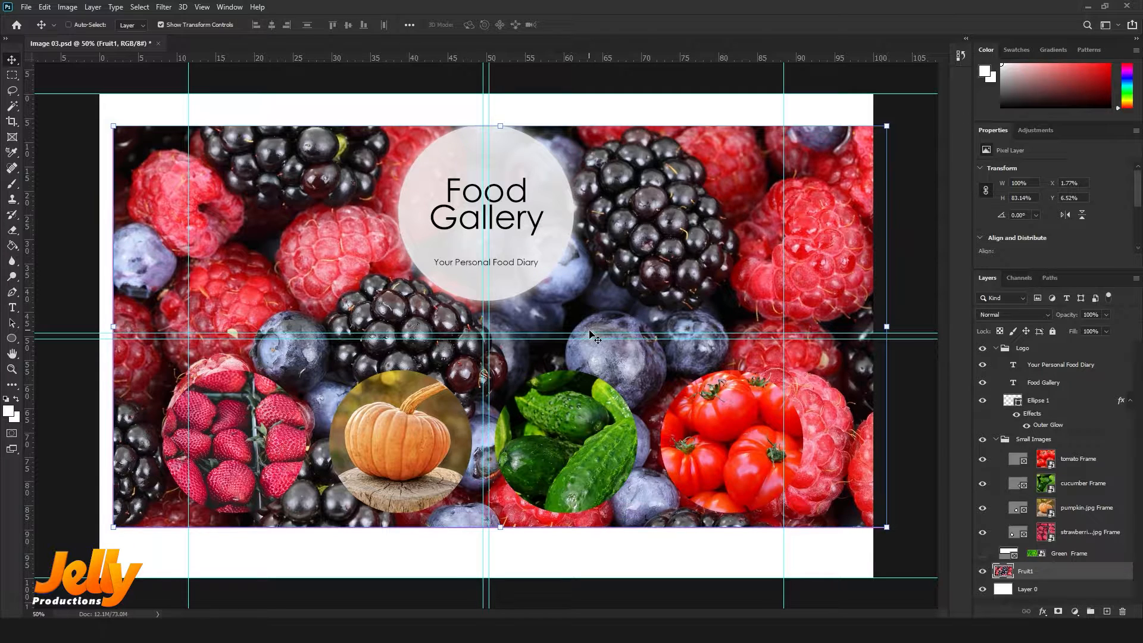
key(ctrl+z)
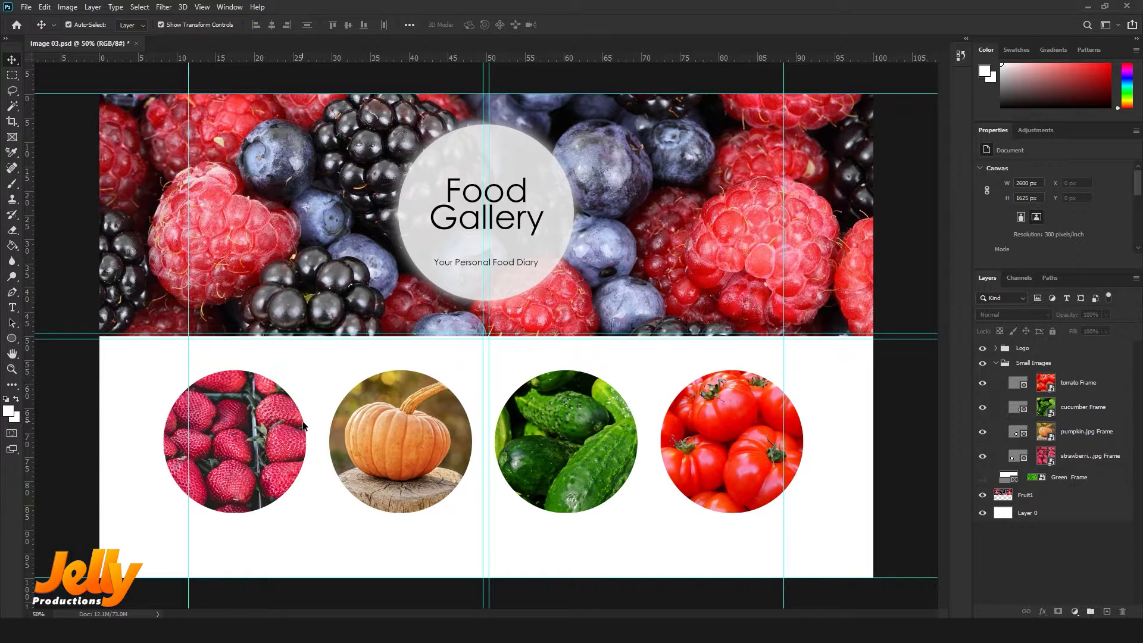
Select the entire canvas, crop the image to it to discard pixels outside the canvas, and deselect
click(140, 7)
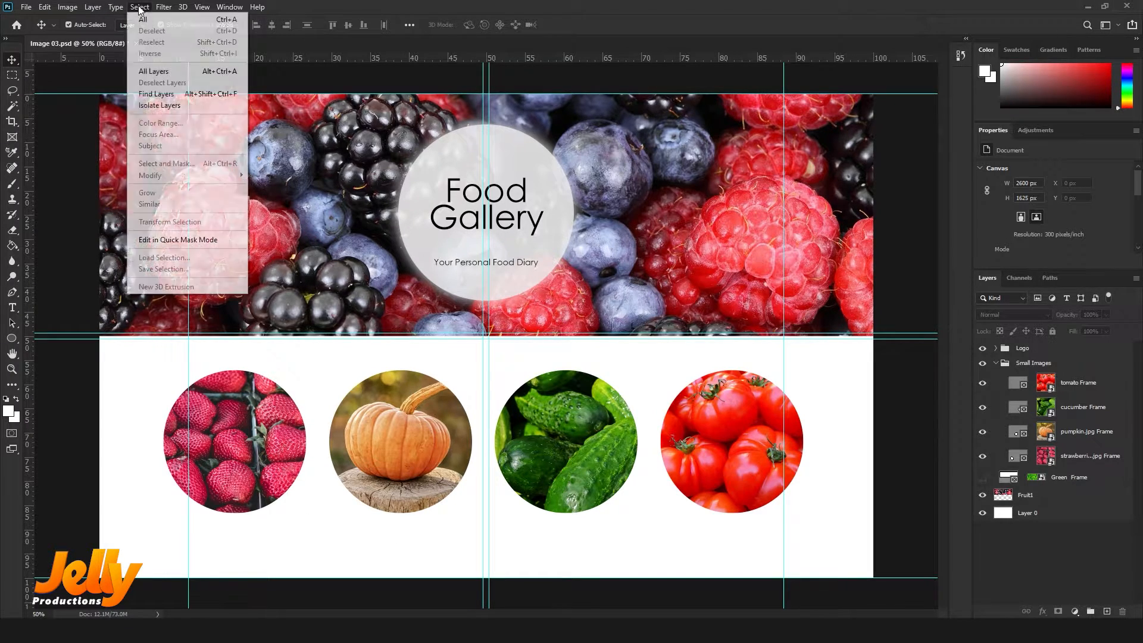
click(168, 22)
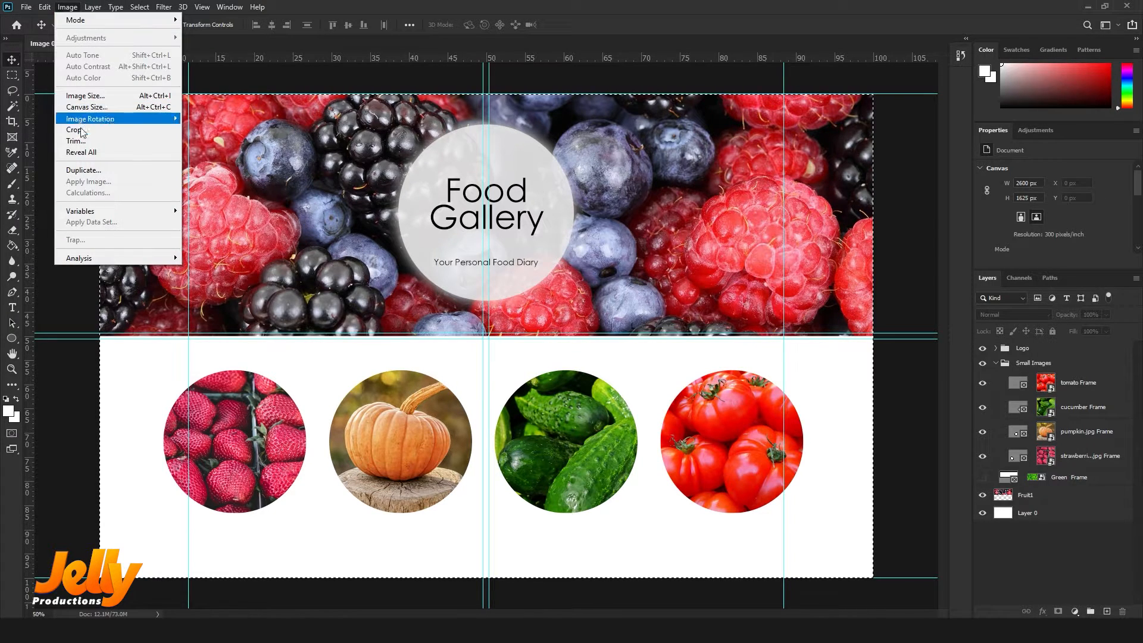
click(76, 131)
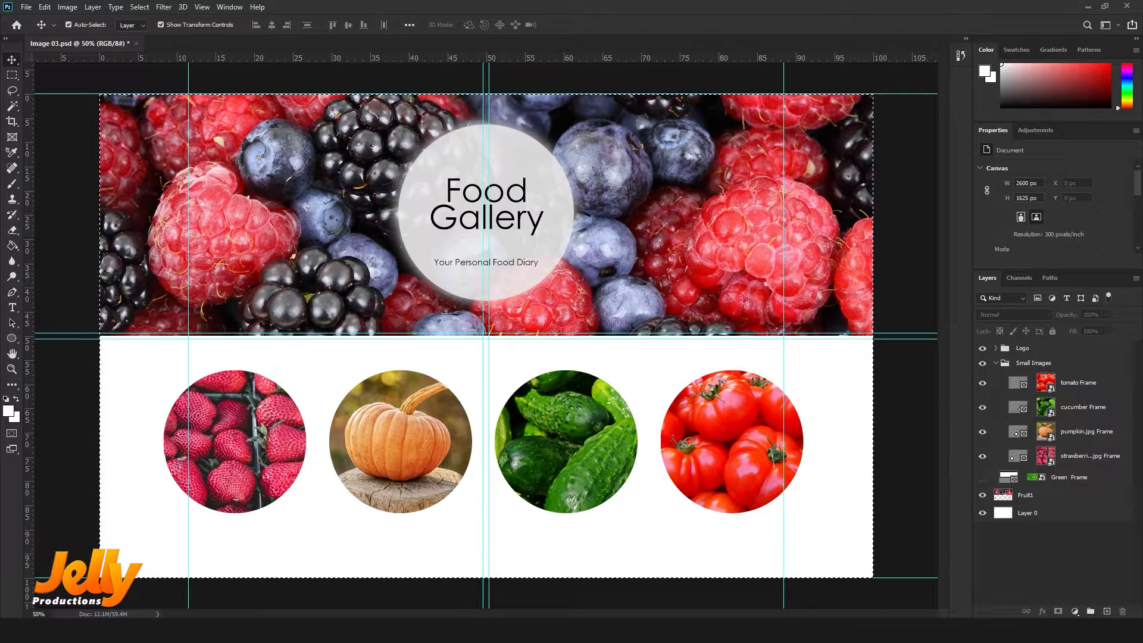
key(ctrl+d)
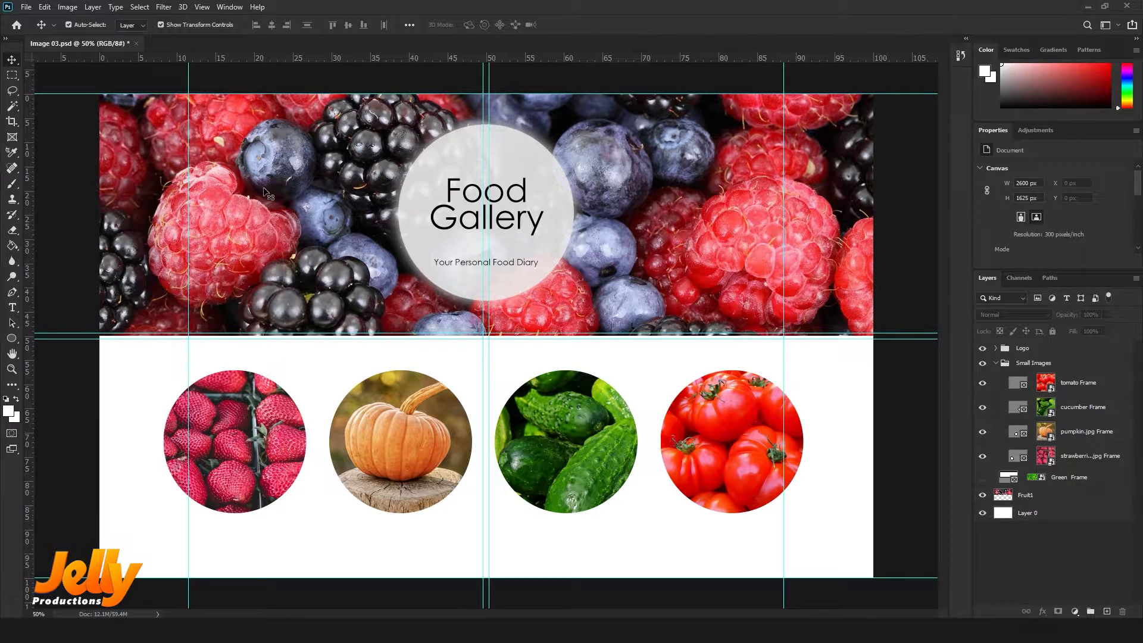
Select the whole canvas, shift the Fruit1 image down and to the left to check its cropped edges, and undo the move
key(ctrl+a)
click(271, 196)
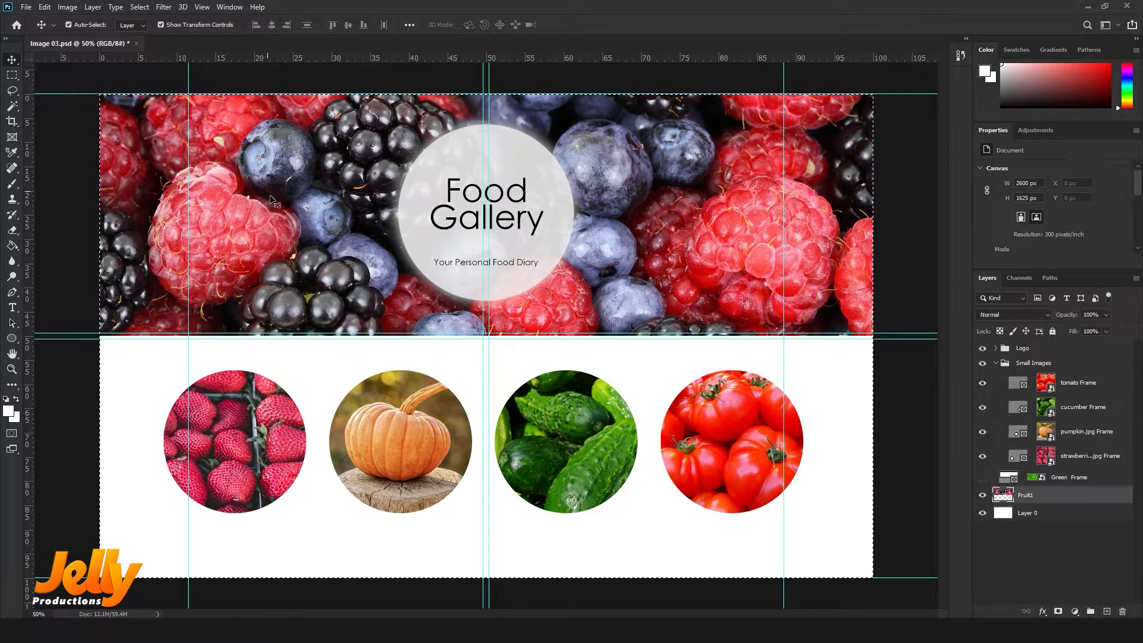
drag(594, 253, 562, 318)
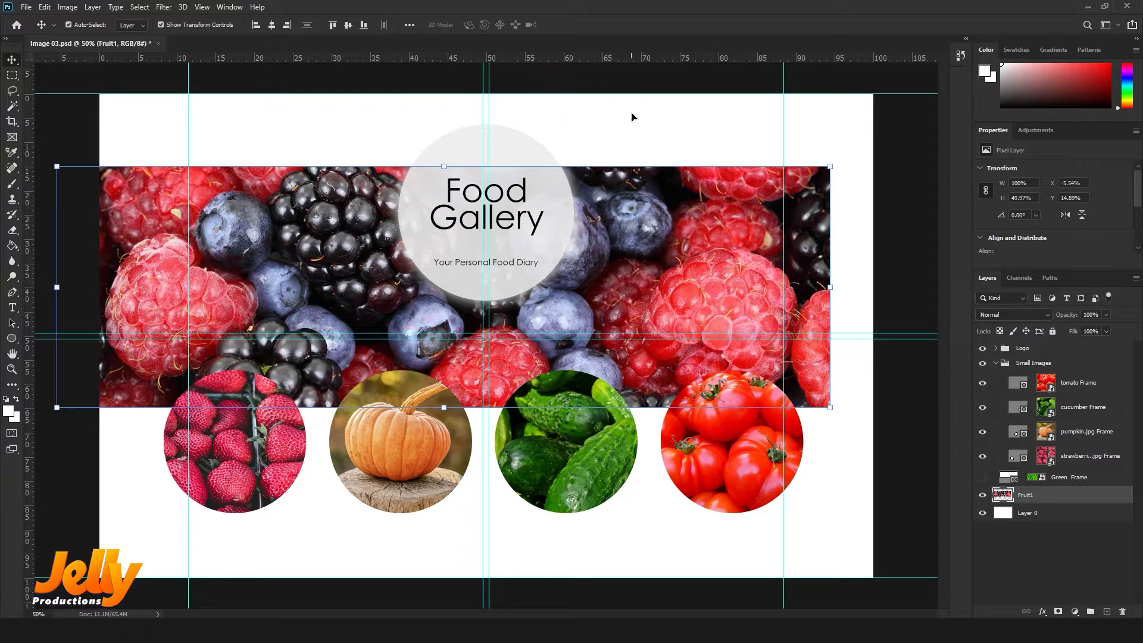
key(ctrl)
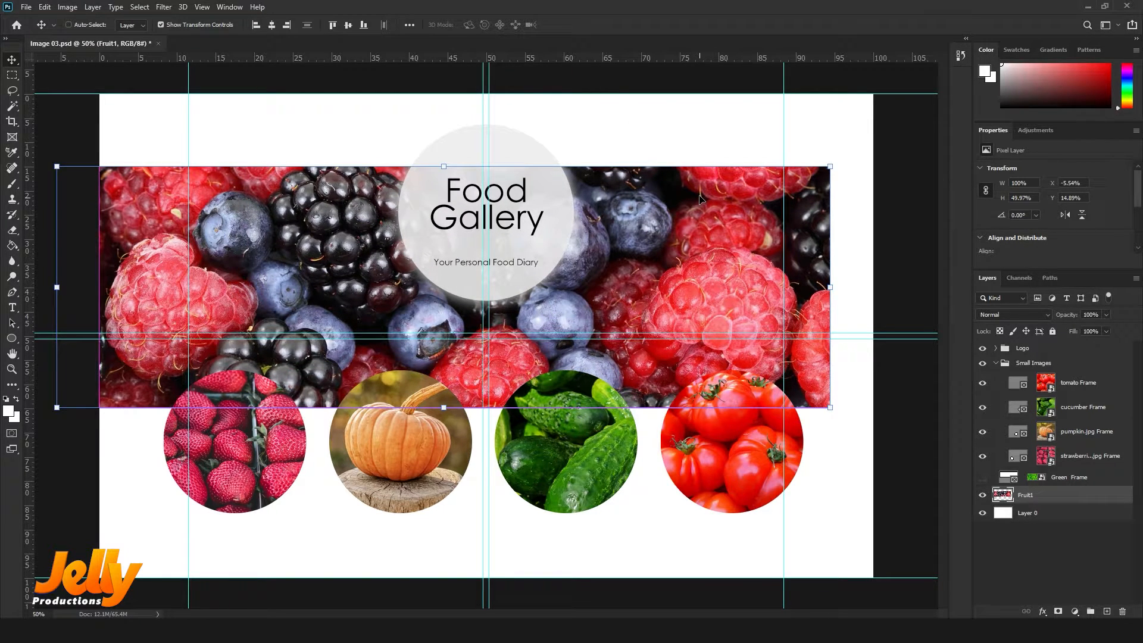
key(ctrl+z)
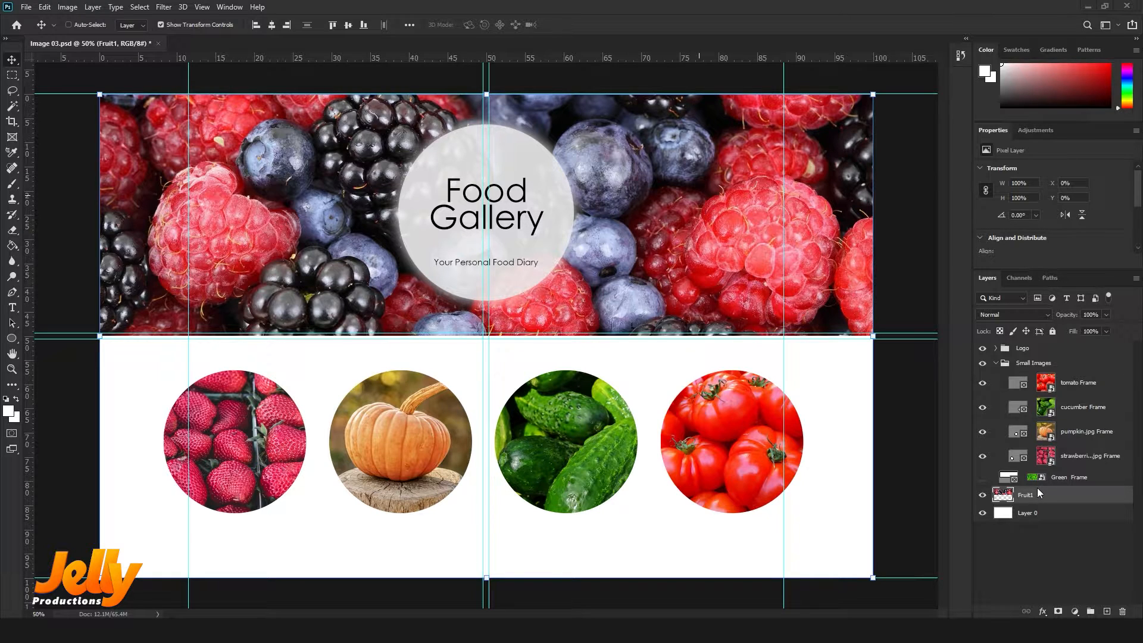
Show the Green Frame layer again and delete the Fruit1 layer hidden beneath it
click(983, 477)
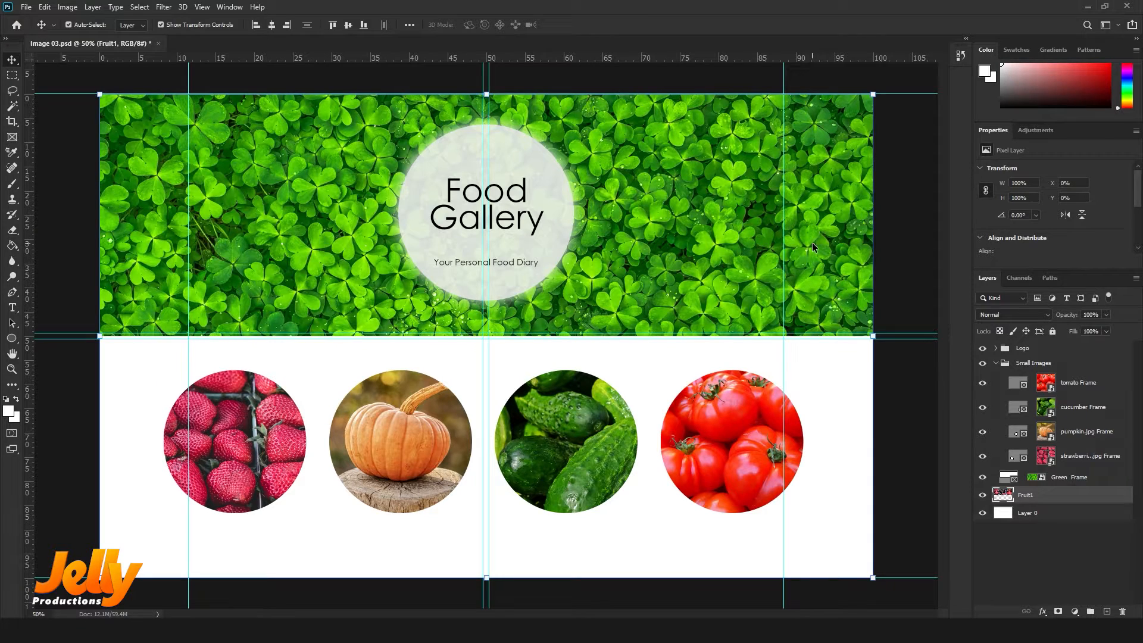
click(1077, 480)
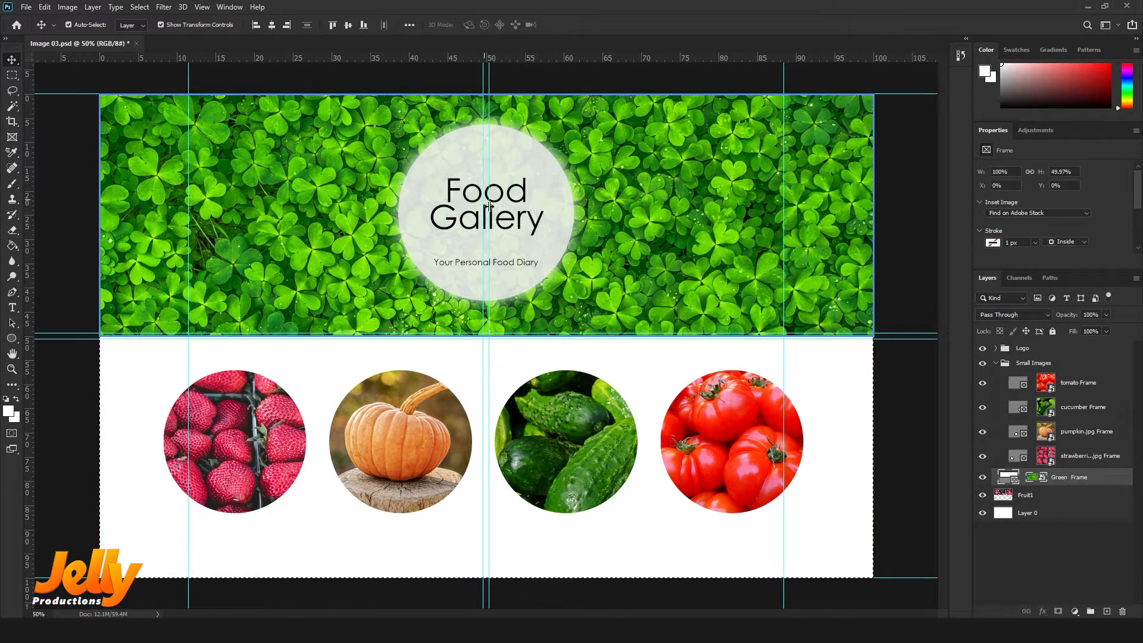
click(1004, 495)
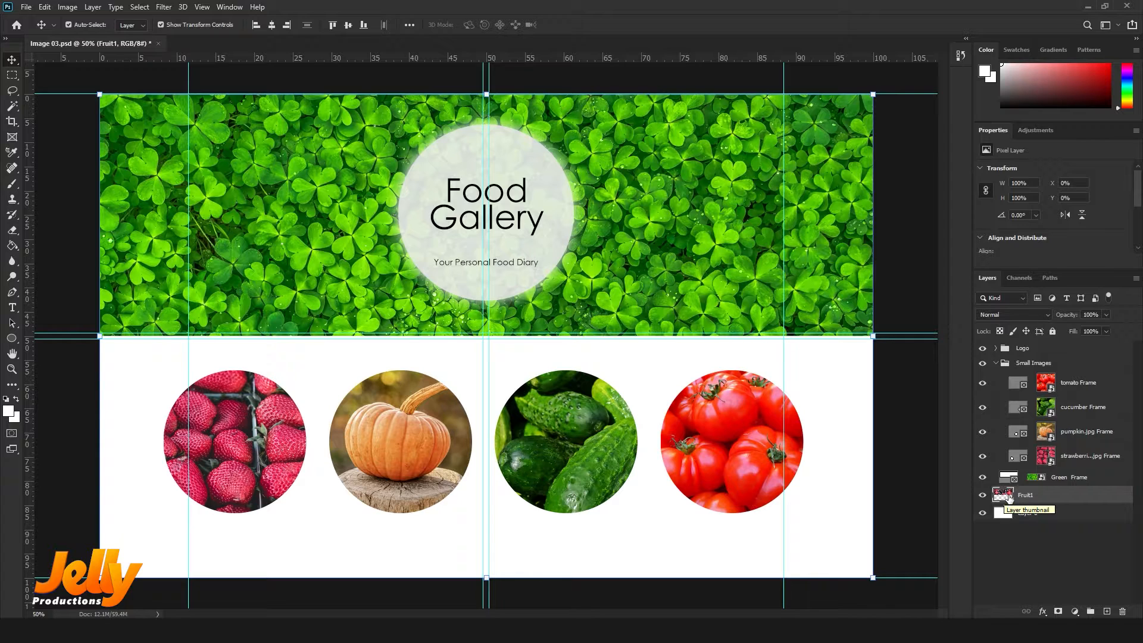
drag(1008, 499, 1133, 617)
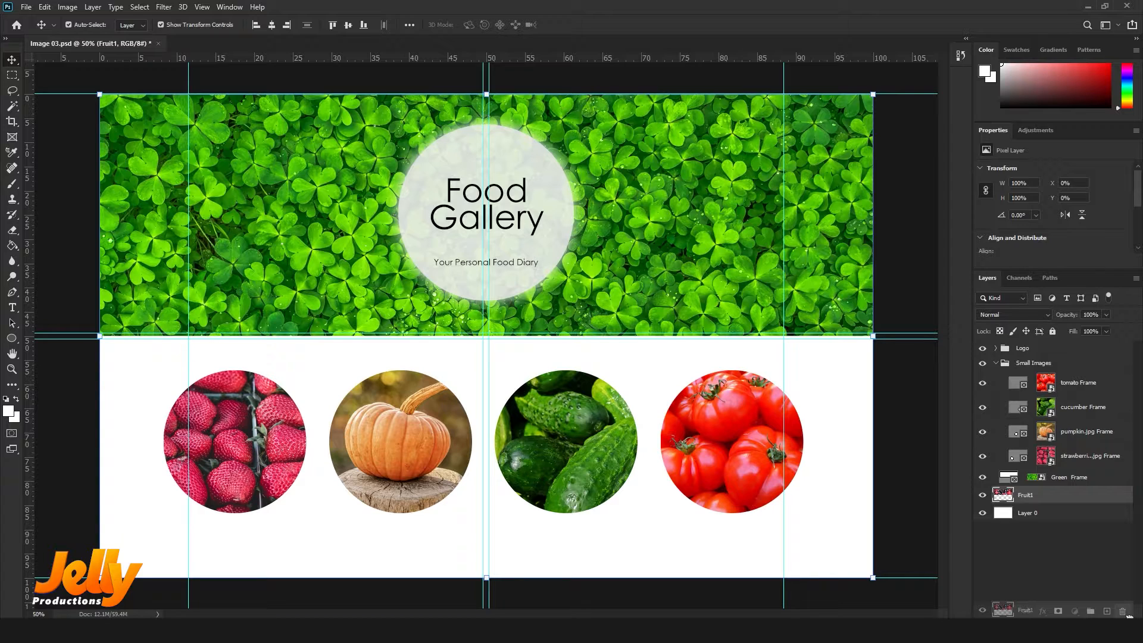
drag(1129, 613, 1130, 615)
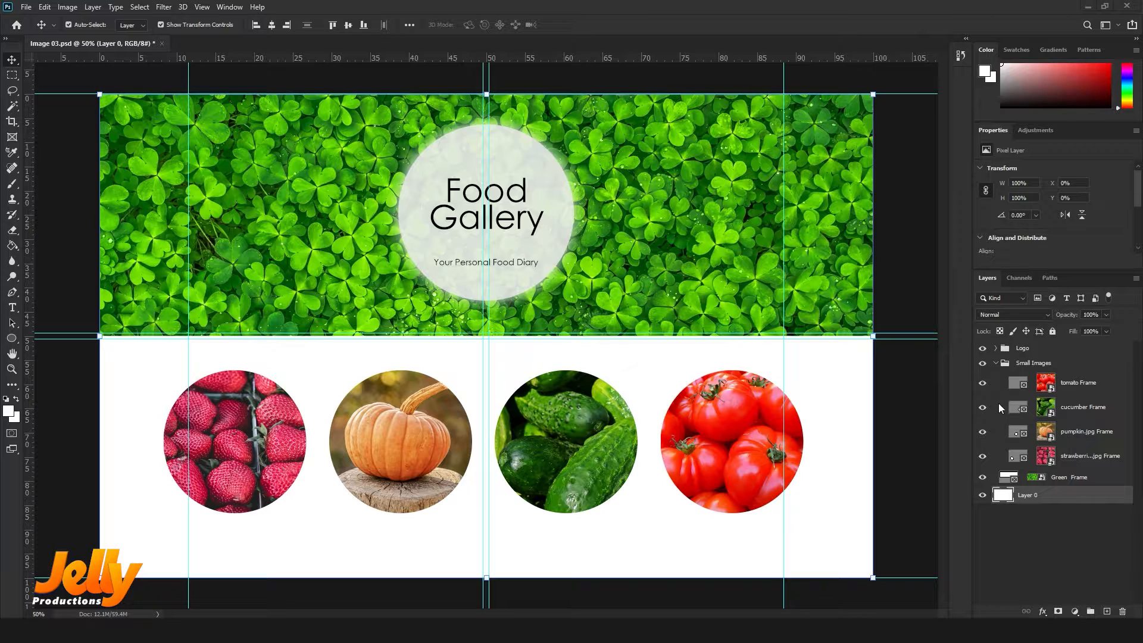
Expand the Logo group and select Green Frame, Ellipse 1, Food Gallery, Your Personal Food Diary and the Logo group together
click(995, 348)
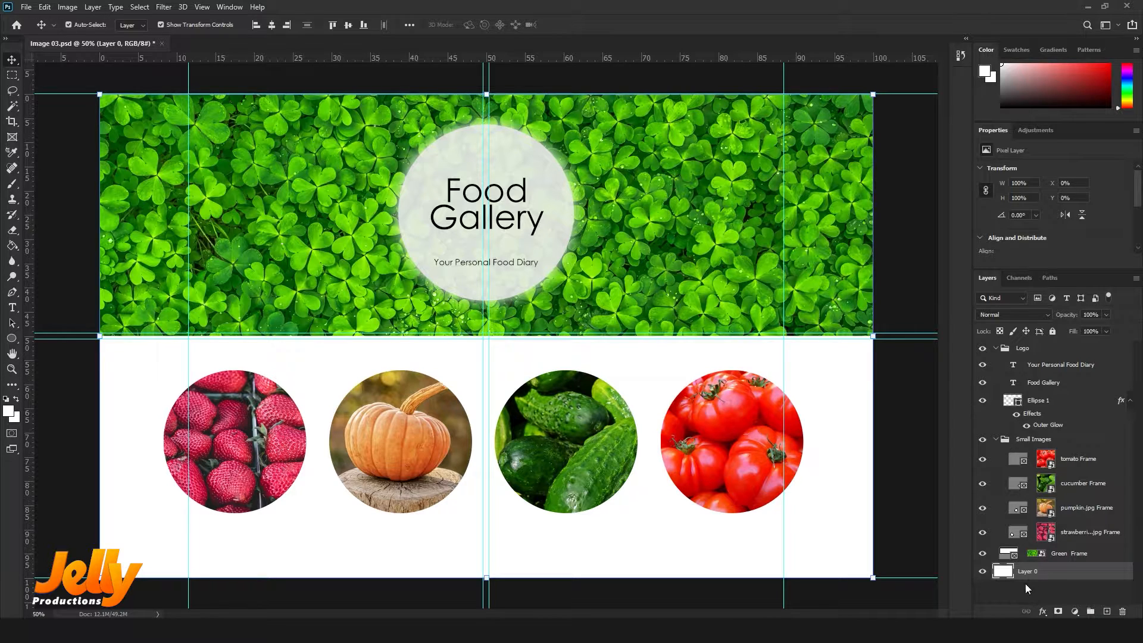
click(1063, 559)
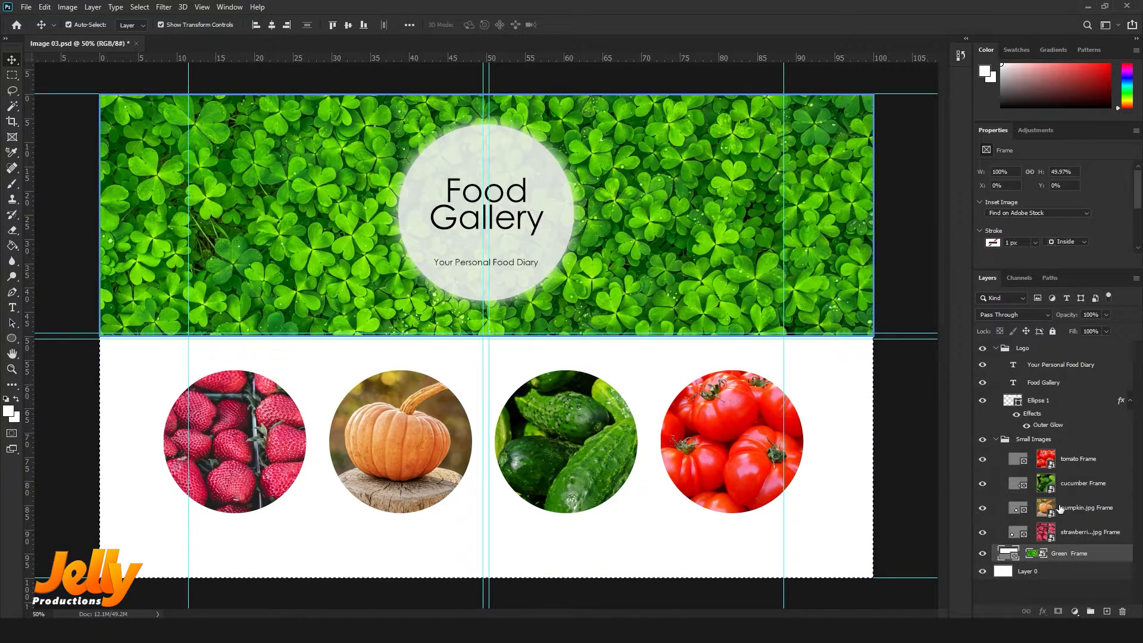
ctrl+click(1043, 405)
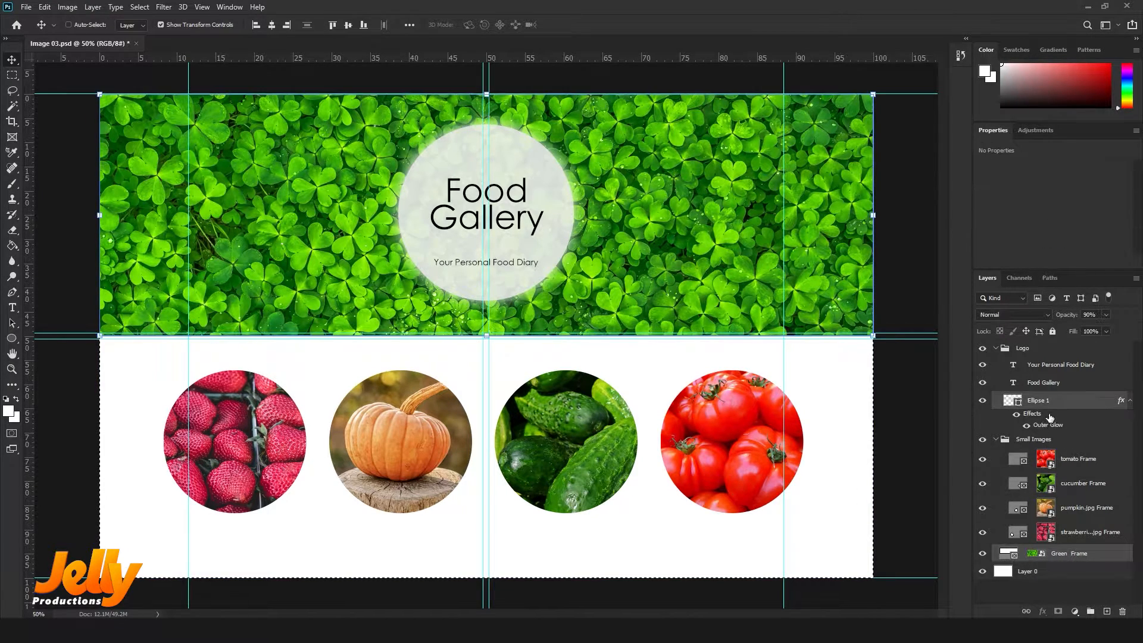
ctrl+click(1051, 387)
ctrl+click(1051, 369)
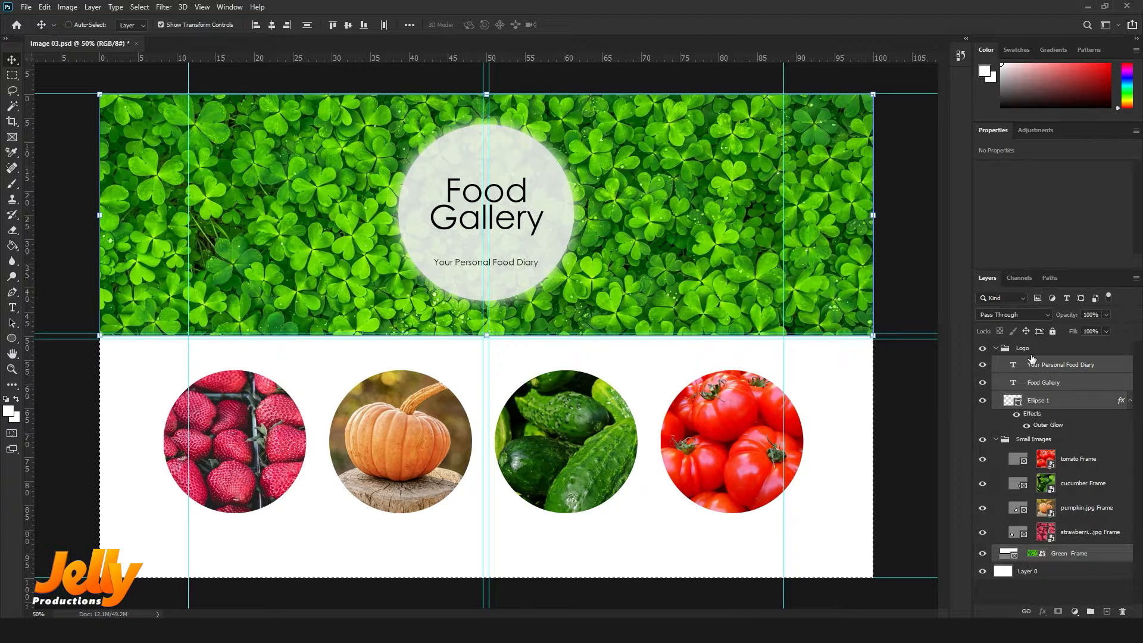
ctrl+click(1029, 349)
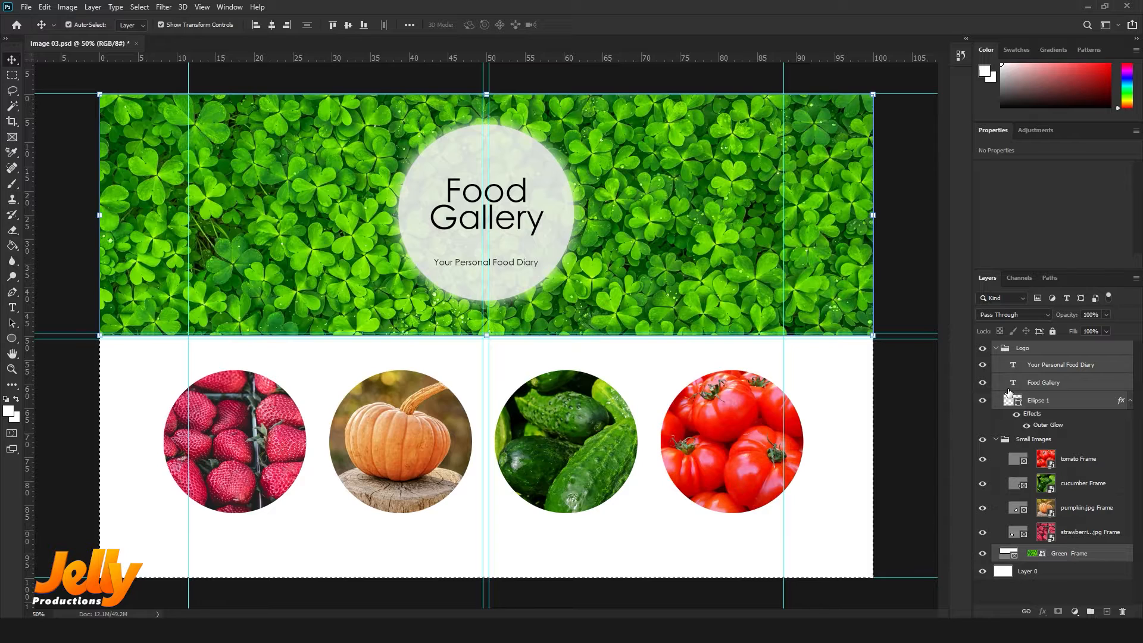
Collapse the Small Images group and clear the layer selection
key(ctrl+d)
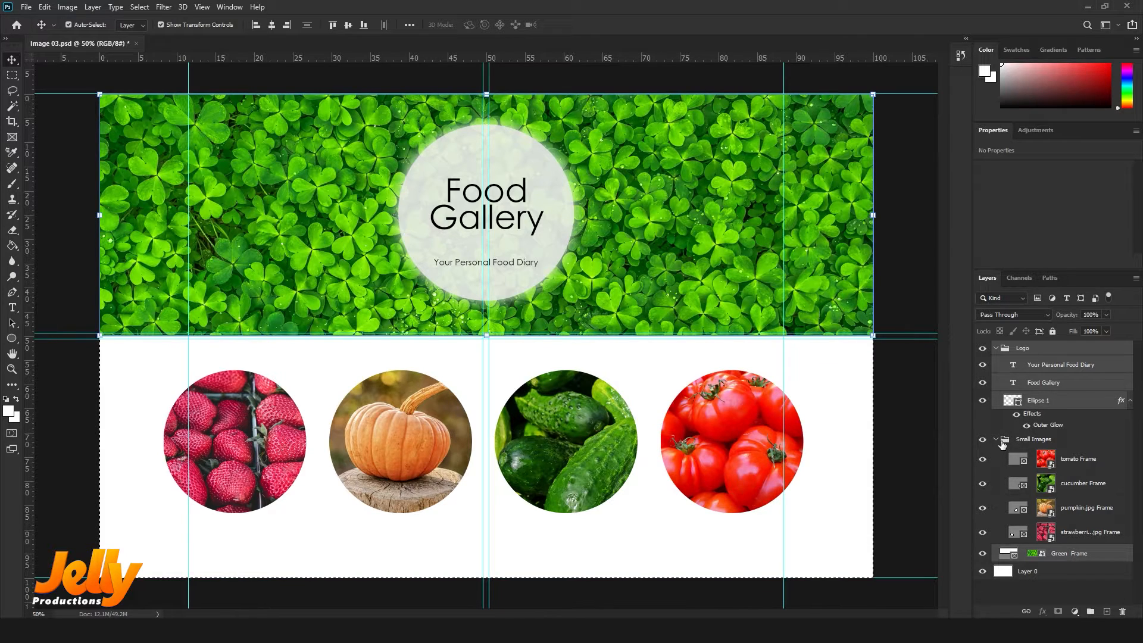
click(996, 440)
click(1026, 564)
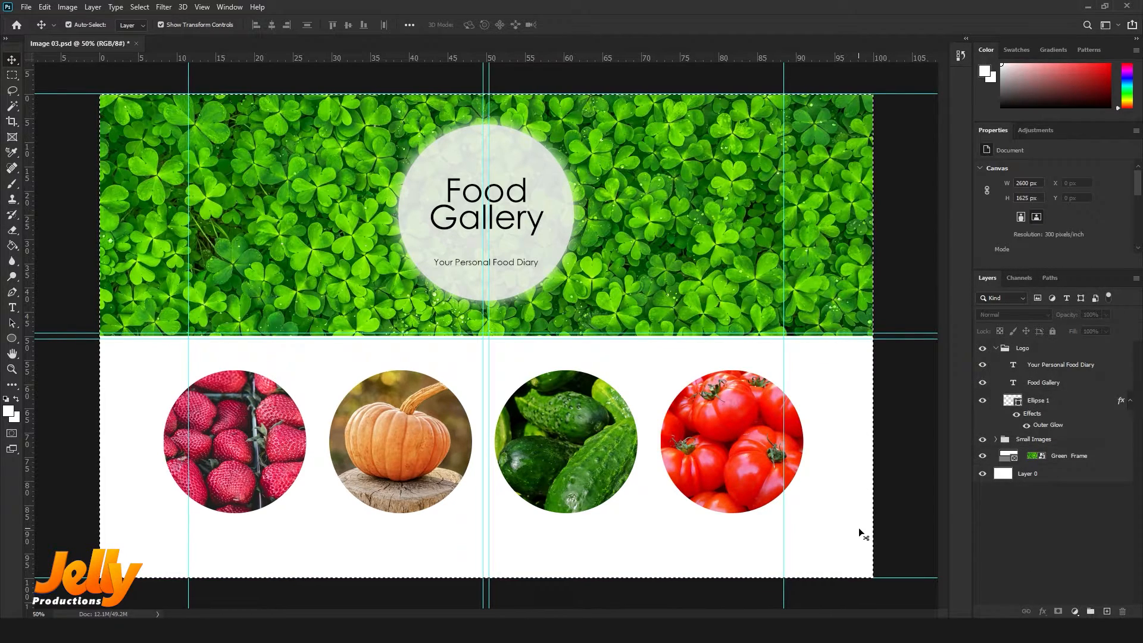
click(25, 7)
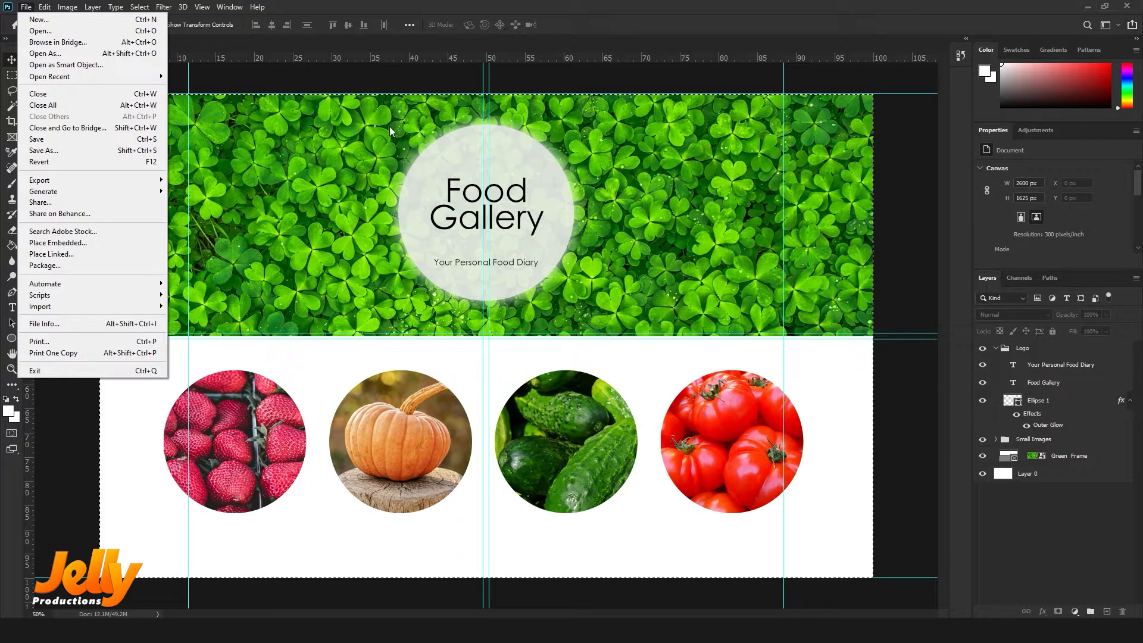
click(596, 291)
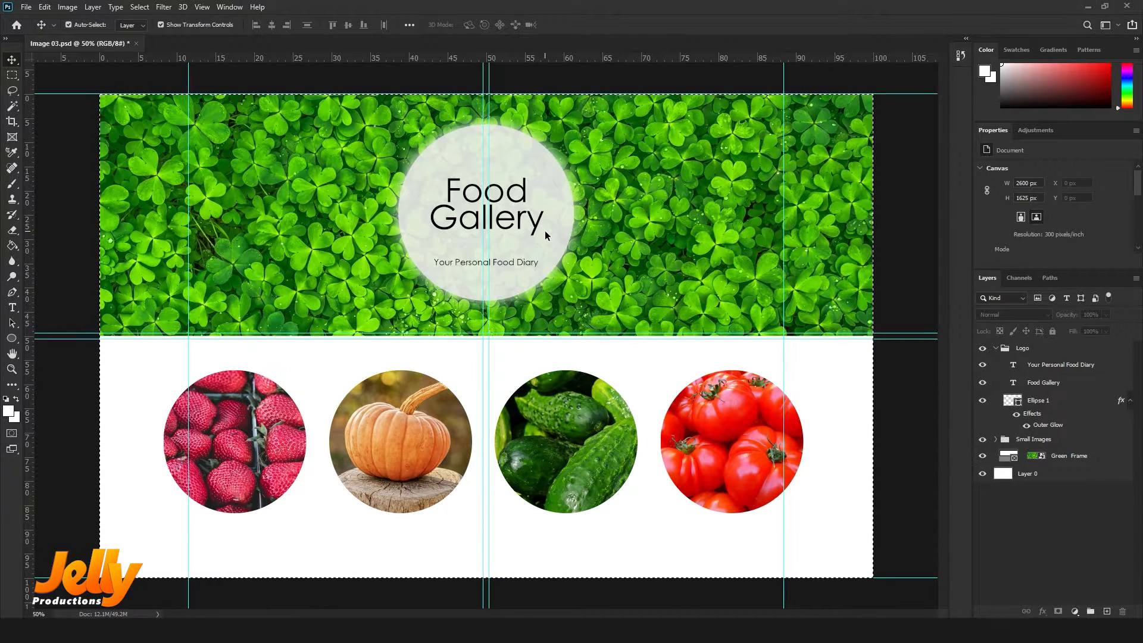
key(ctrl+d)
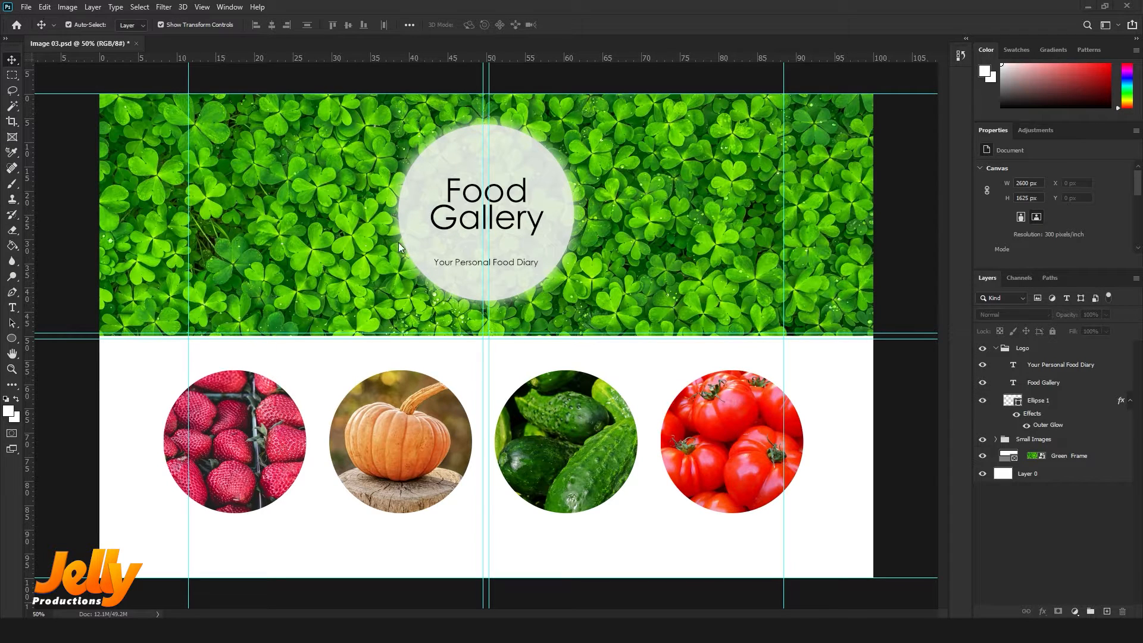
Save a JPEG copy of the document as Image 03 in the 06 Layers folder with Maximum quality 12 and Baseline ("Standard") format
click(27, 7)
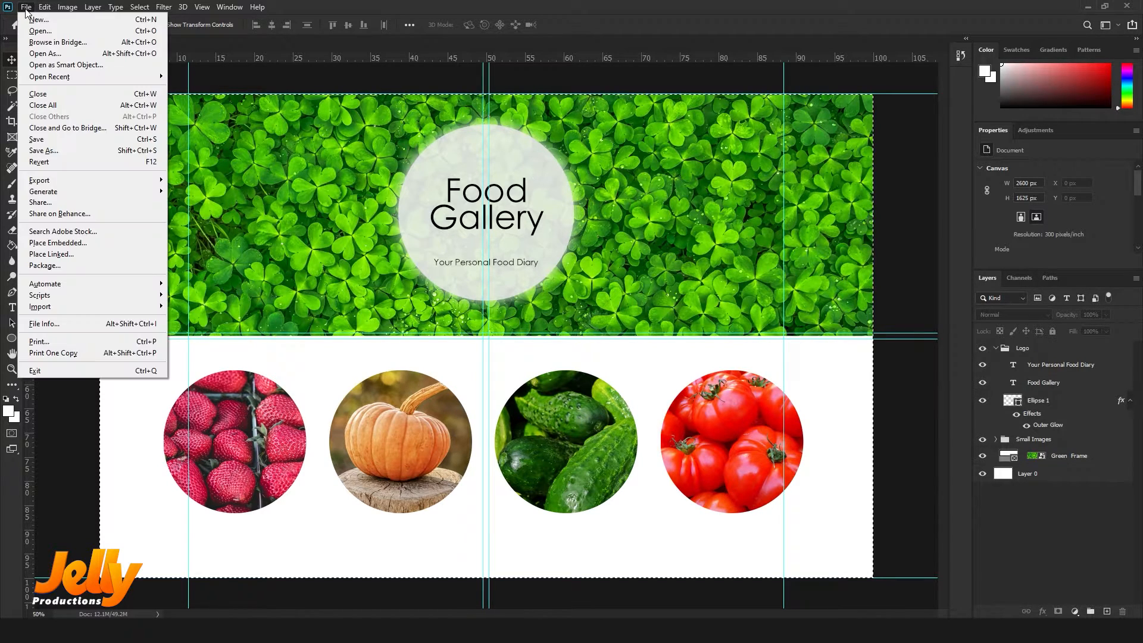
click(51, 151)
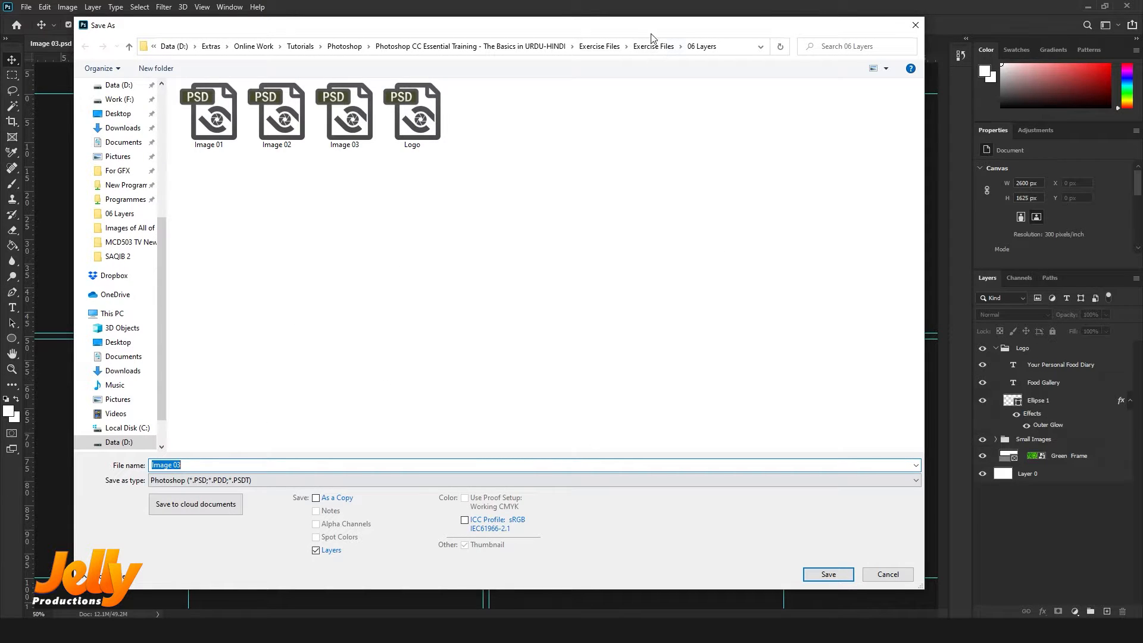
drag(654, 30, 673, 71)
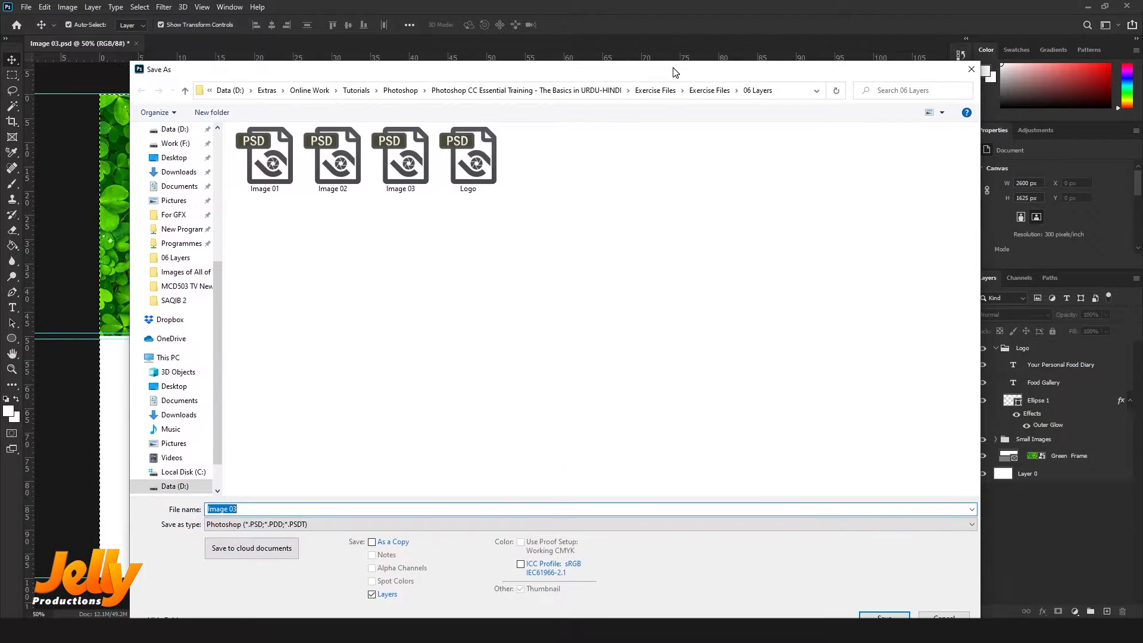
click(292, 525)
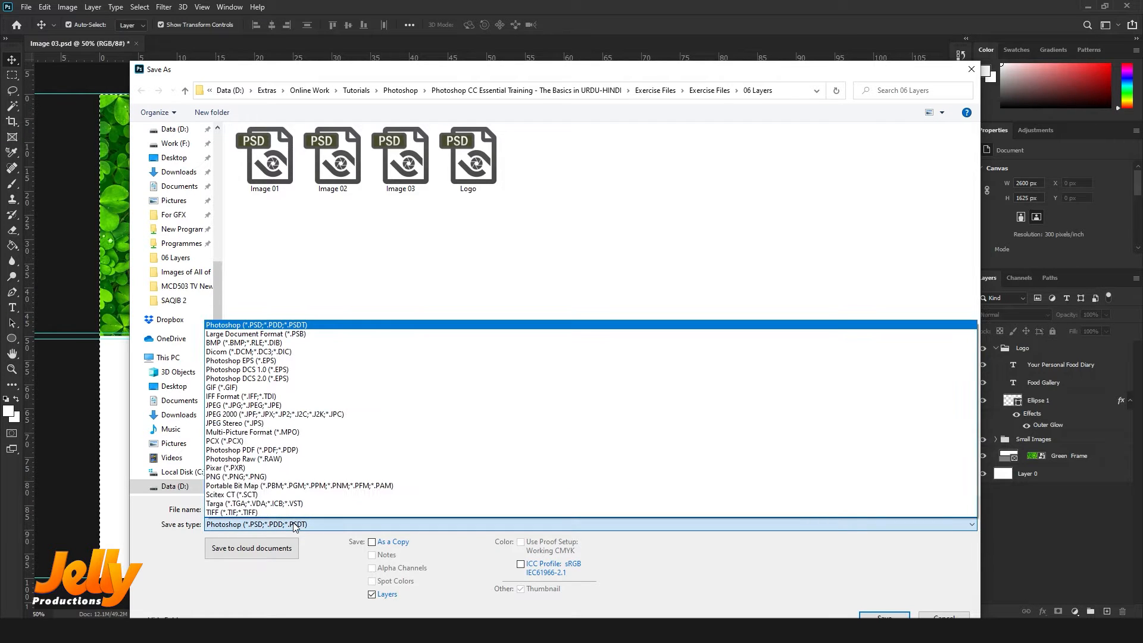
click(274, 405)
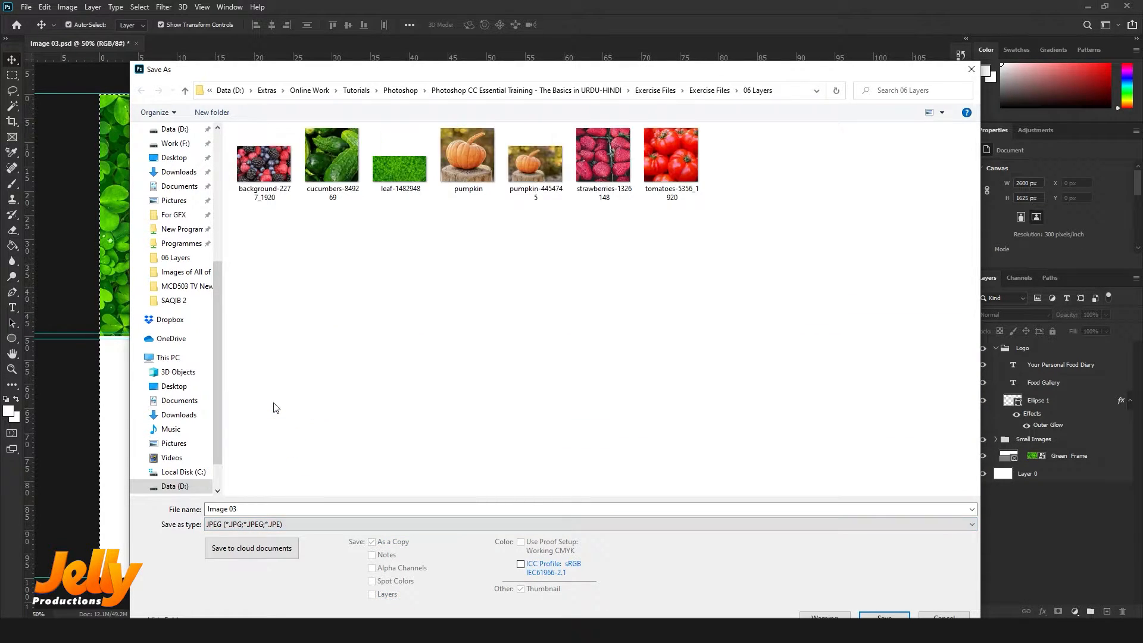
click(294, 510)
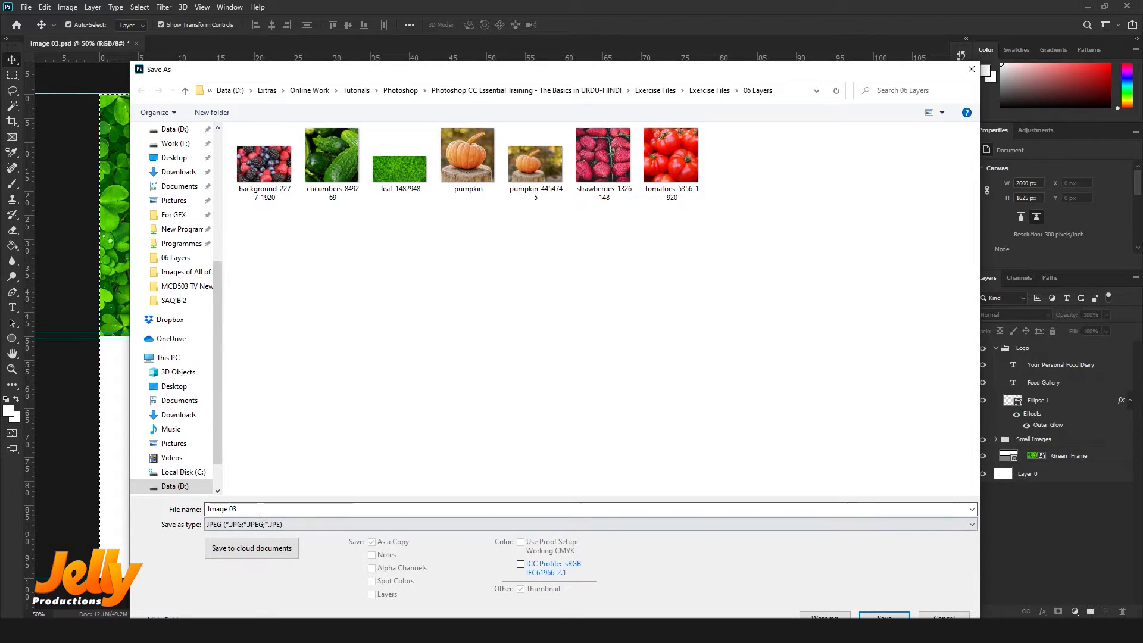
drag(762, 76, 764, 47)
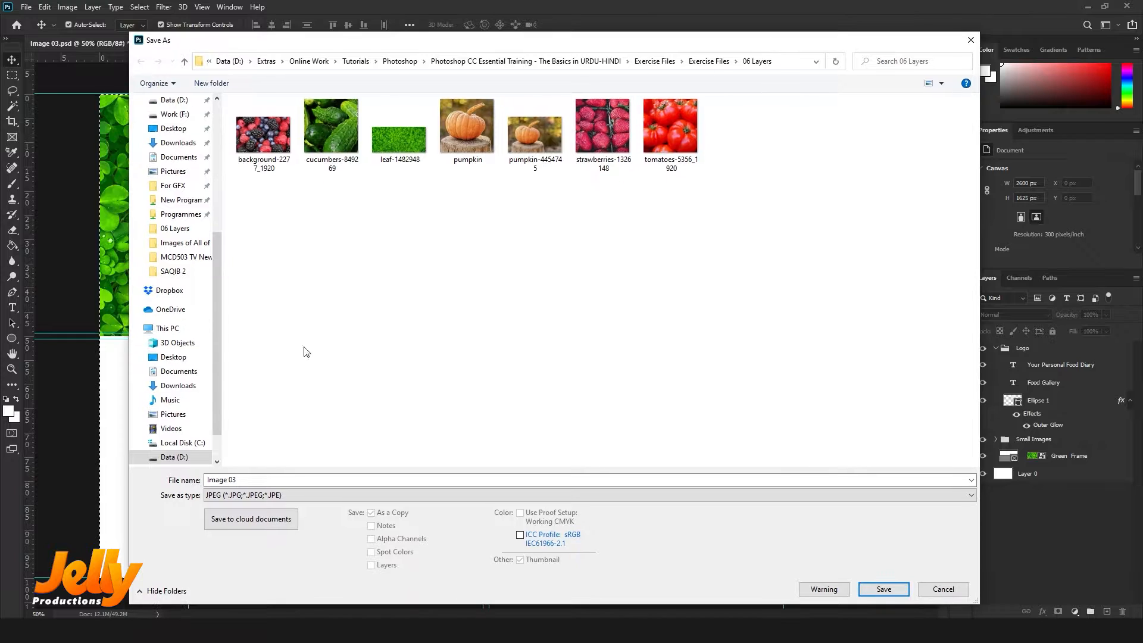
click(883, 590)
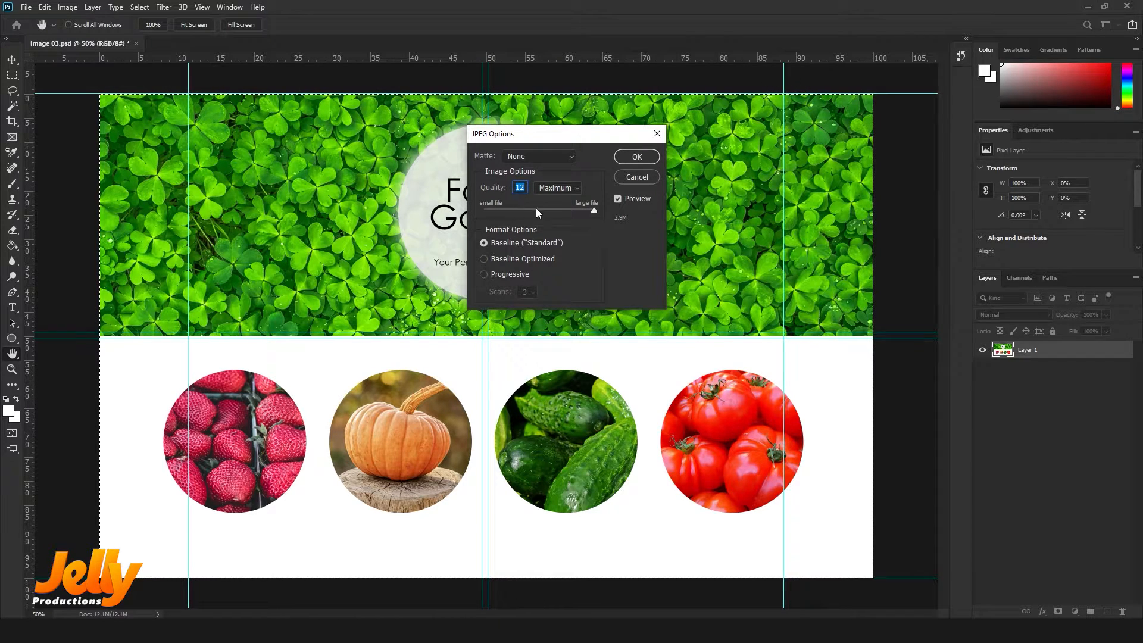
click(633, 156)
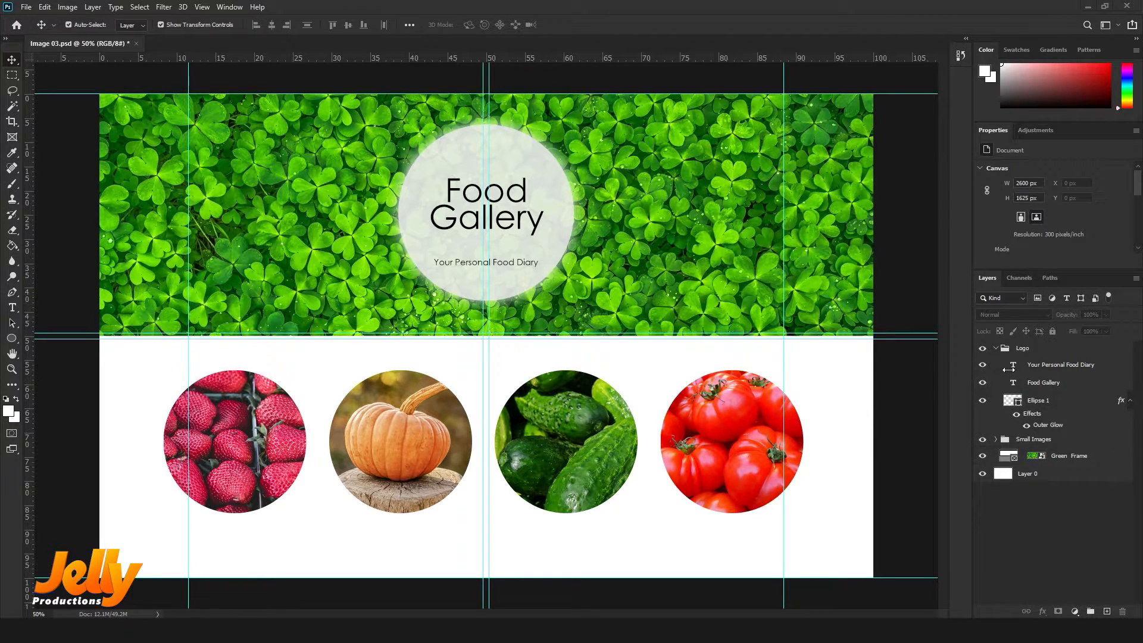
Expand the Small Images group to list its four frame layers
key(ctrl+a)
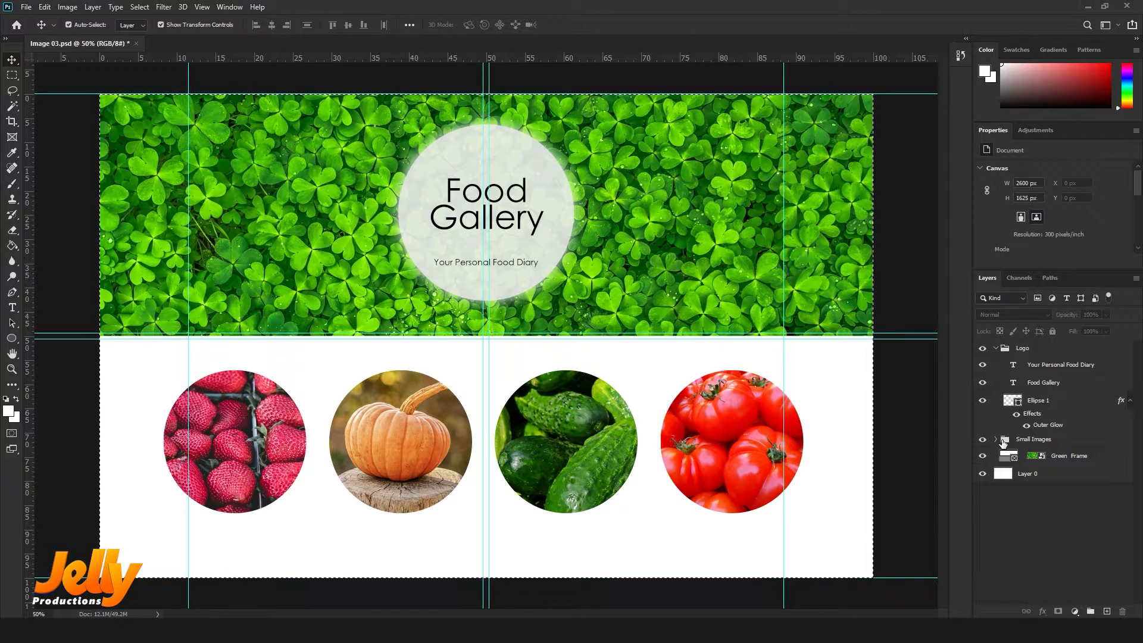
click(996, 439)
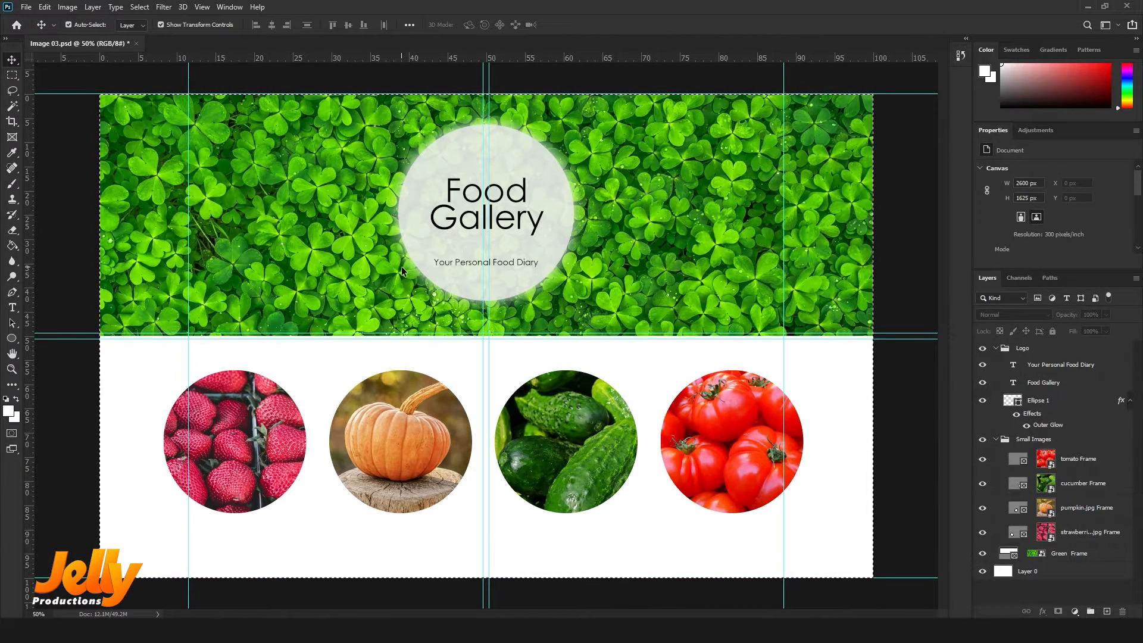
key(ctrl+d)
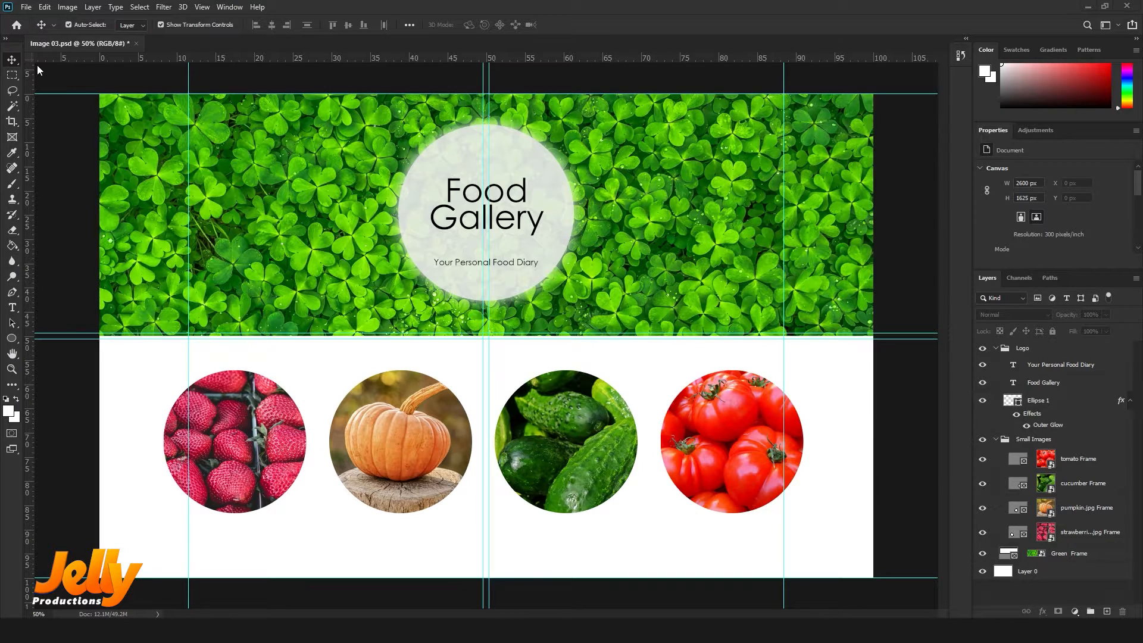
Switch to Adobe Bridge, select Image 03.jpg in the 06 Layers folder to check its preview and file size, and return to Photoshop
click(27, 8)
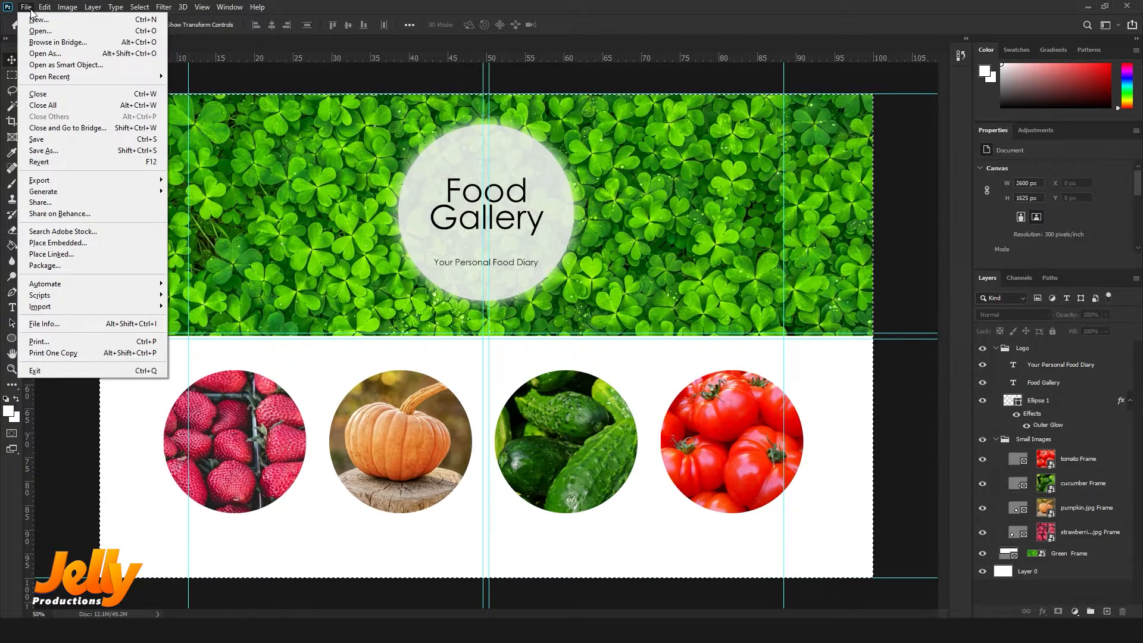
click(38, 42)
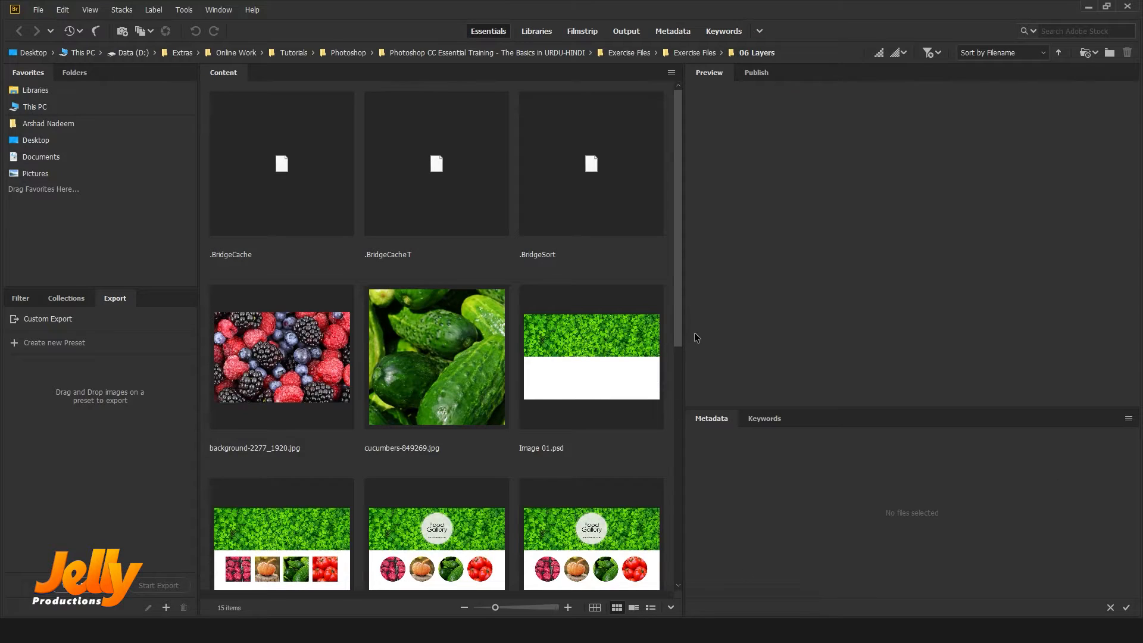
drag(678, 328, 661, 478)
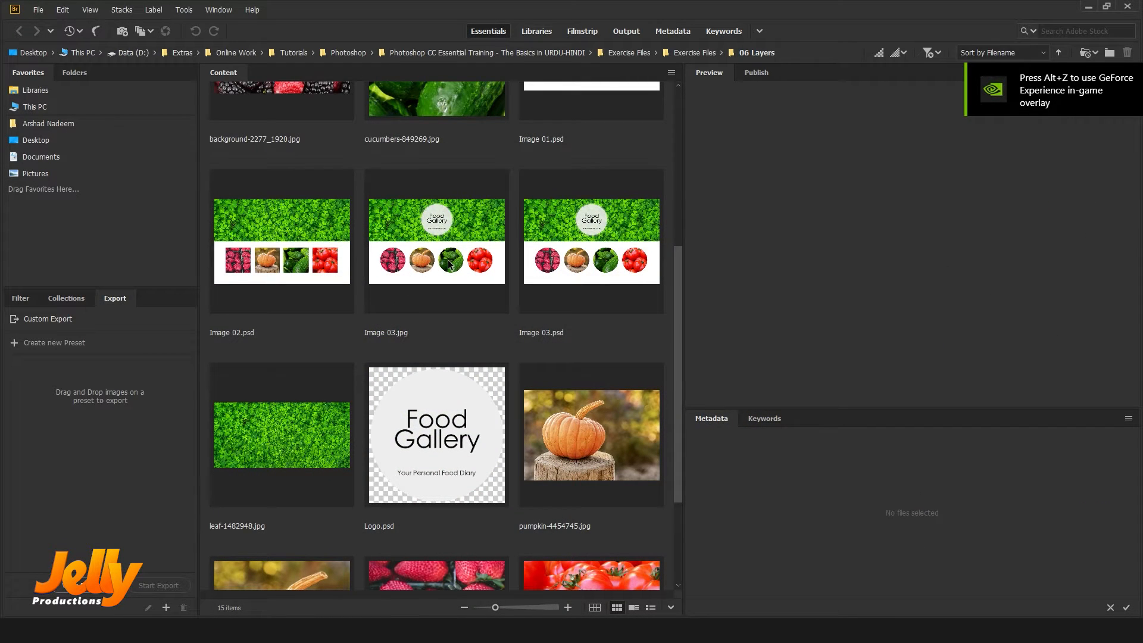
click(448, 263)
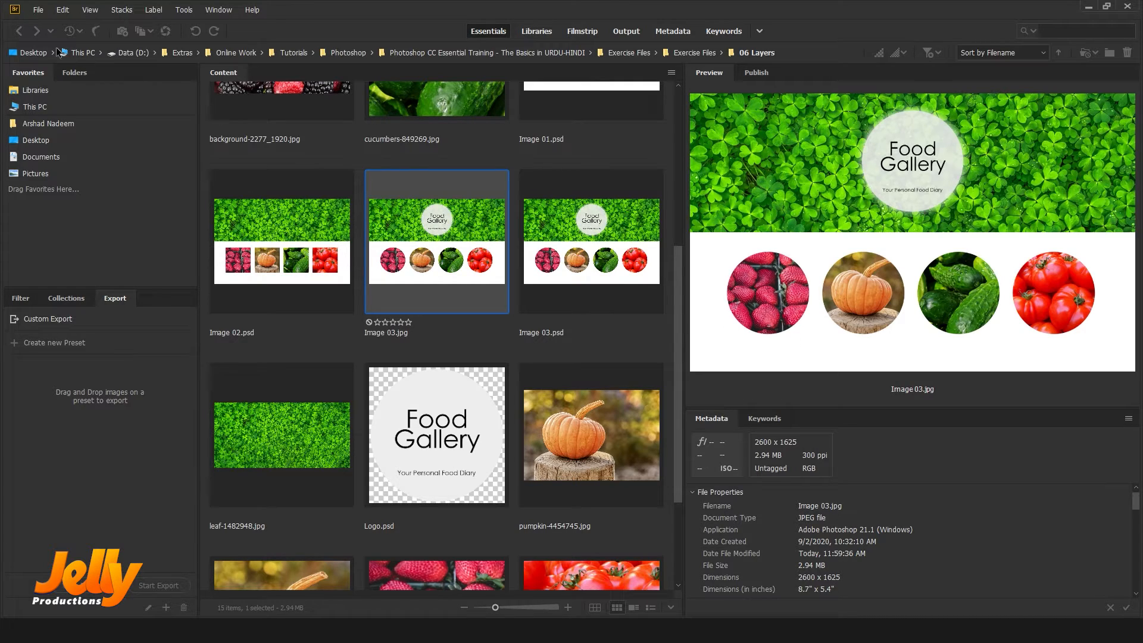
click(95, 30)
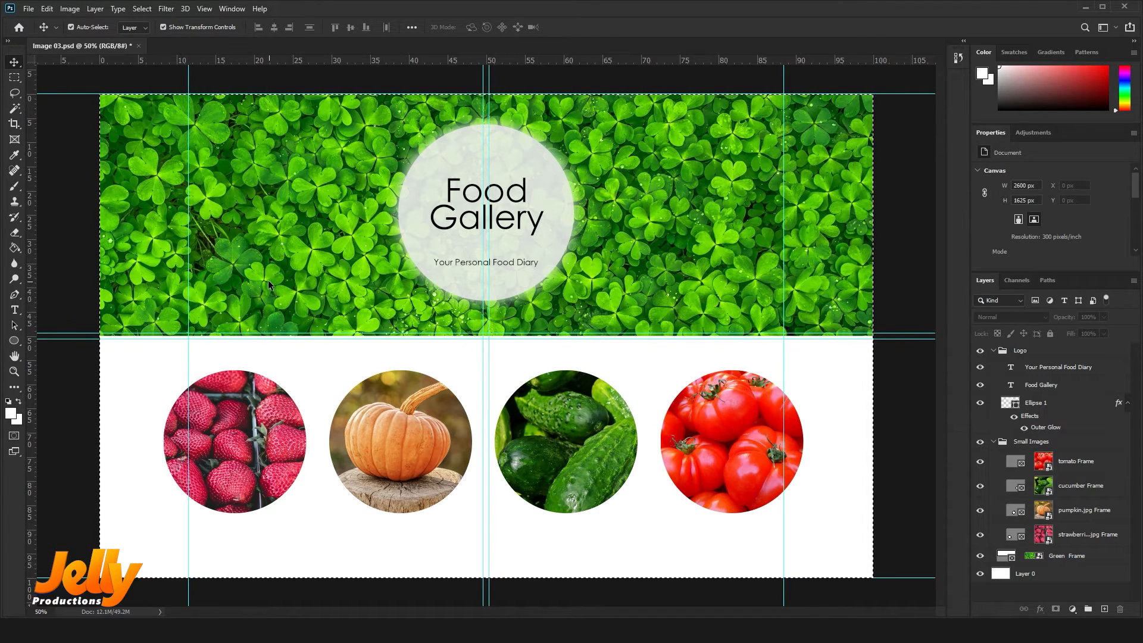
click(29, 11)
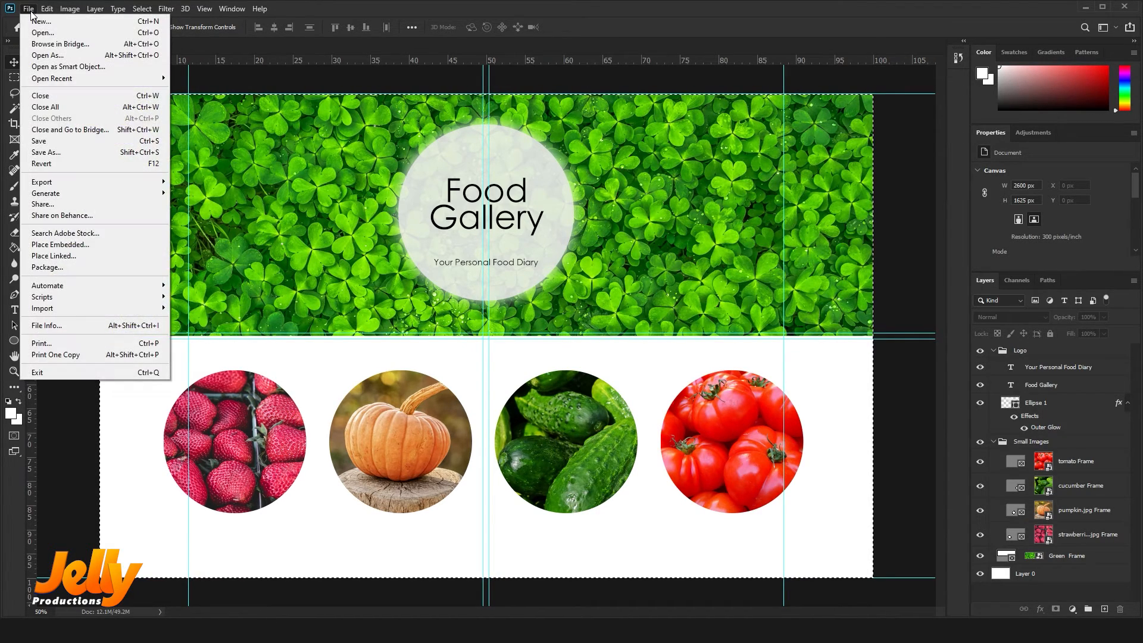
click(289, 11)
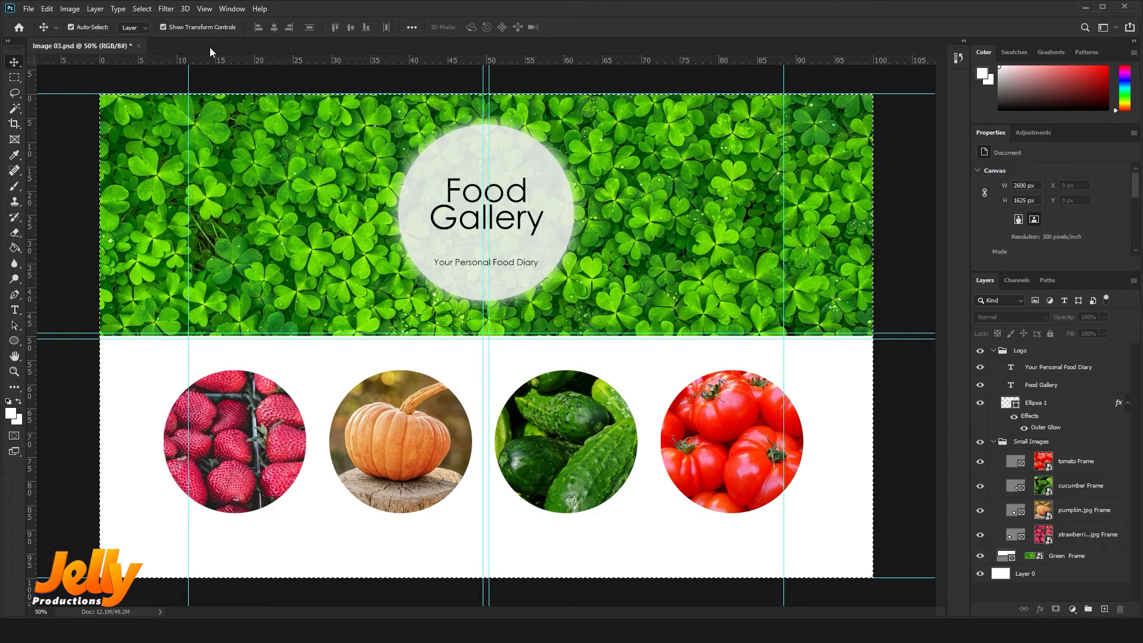